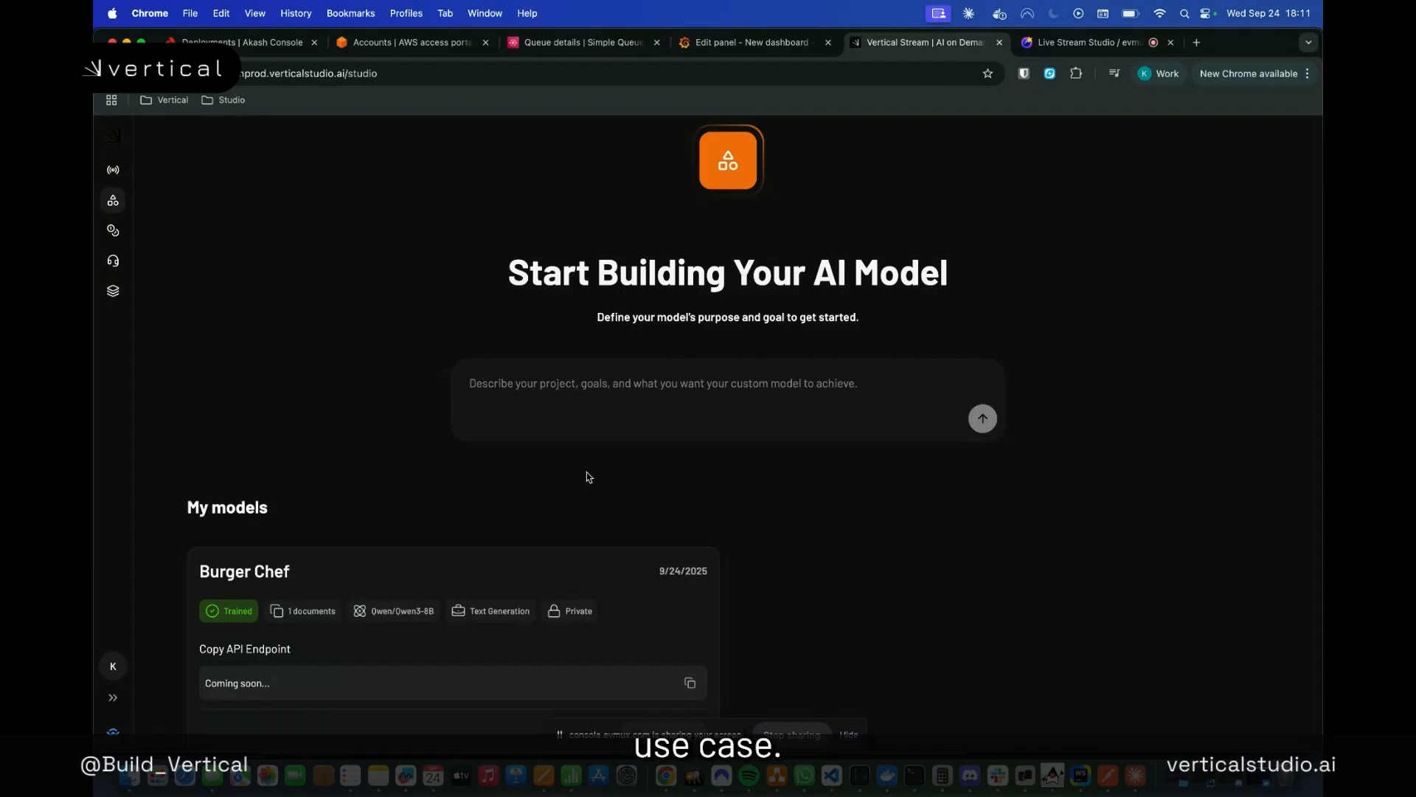
Open the trained Burger Chef model from My models for use in a chat
scroll(590, 477, down, 2)
scroll(589, 477, up, 2)
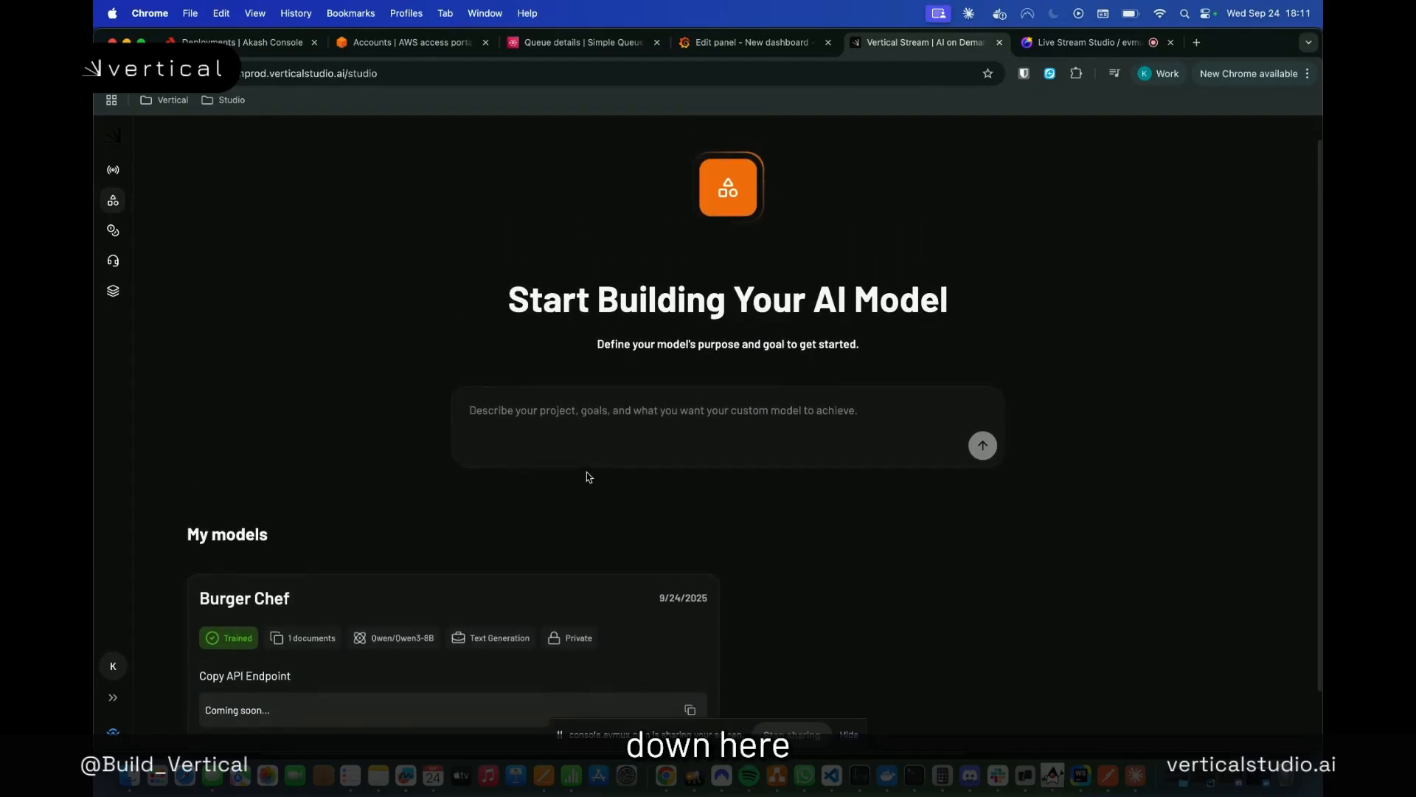
scroll(590, 477, down, 2)
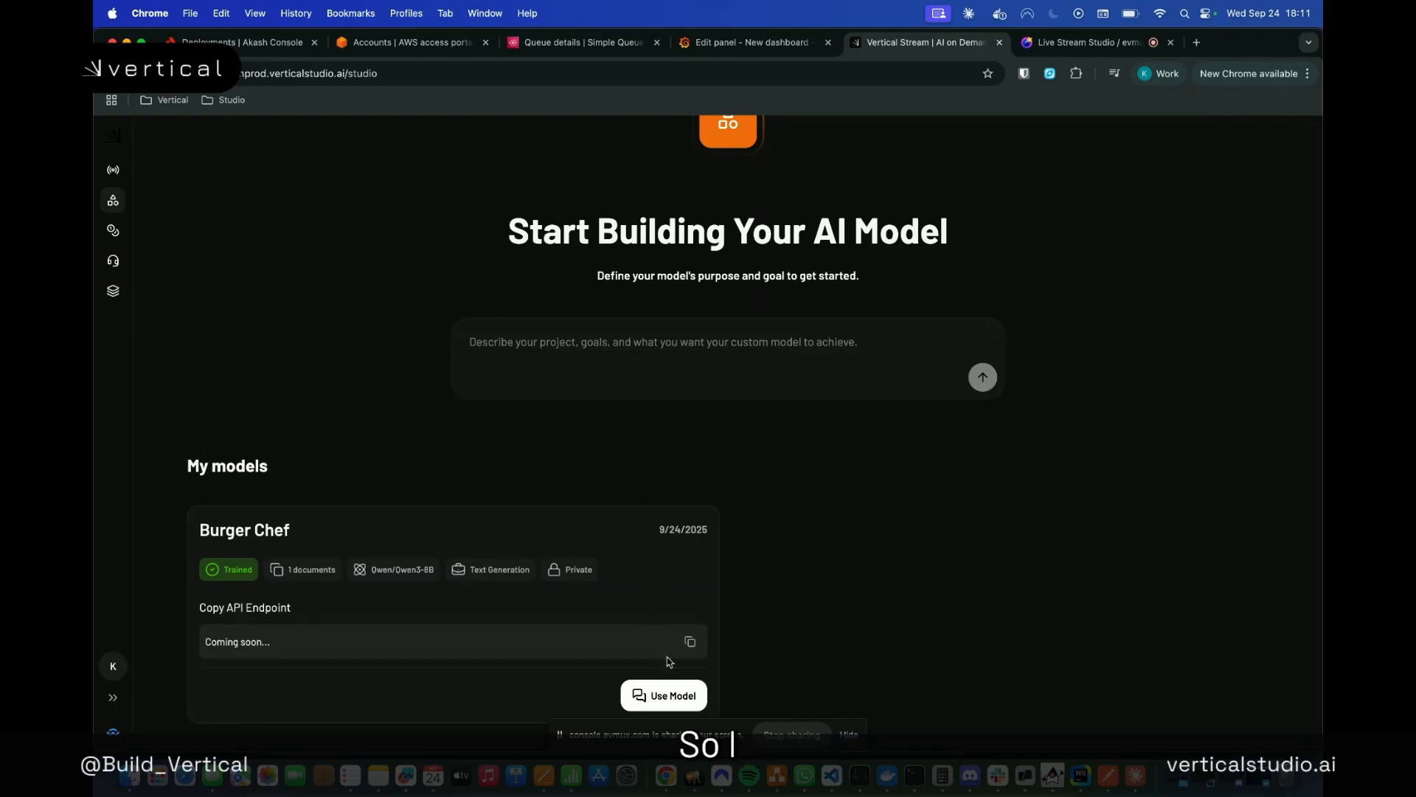
click(661, 701)
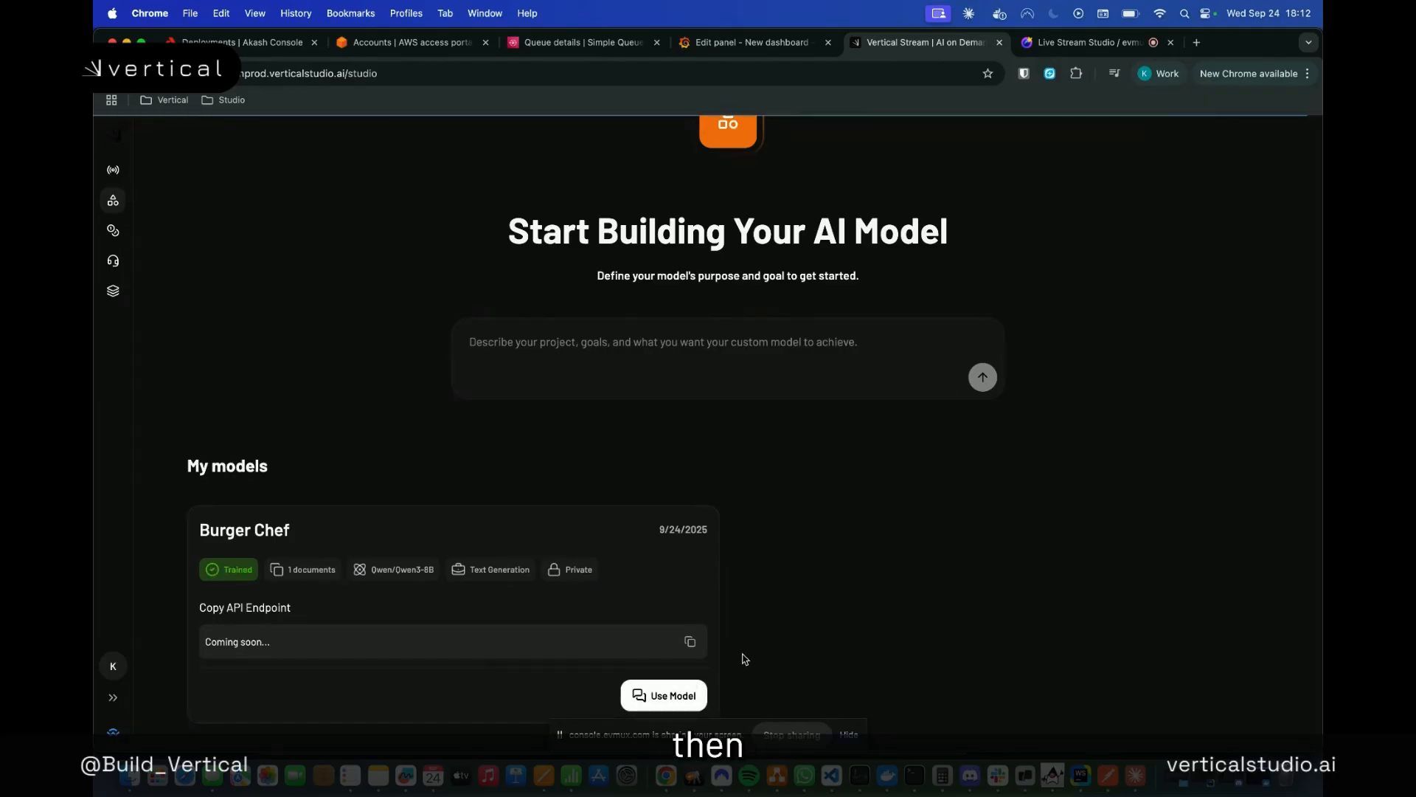
click(667, 696)
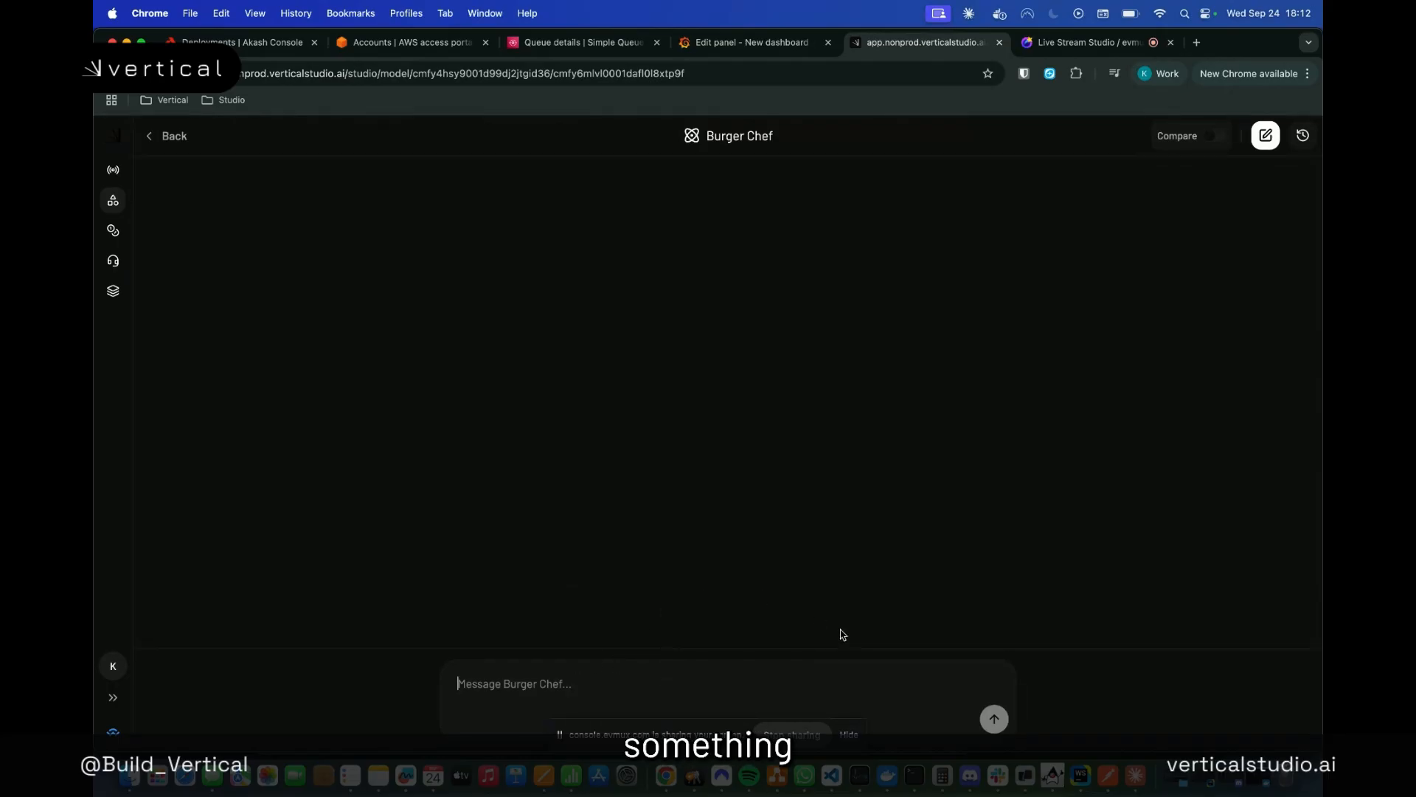
Ask Burger Chef "How do I season a really good burger?"
text(HHiow)
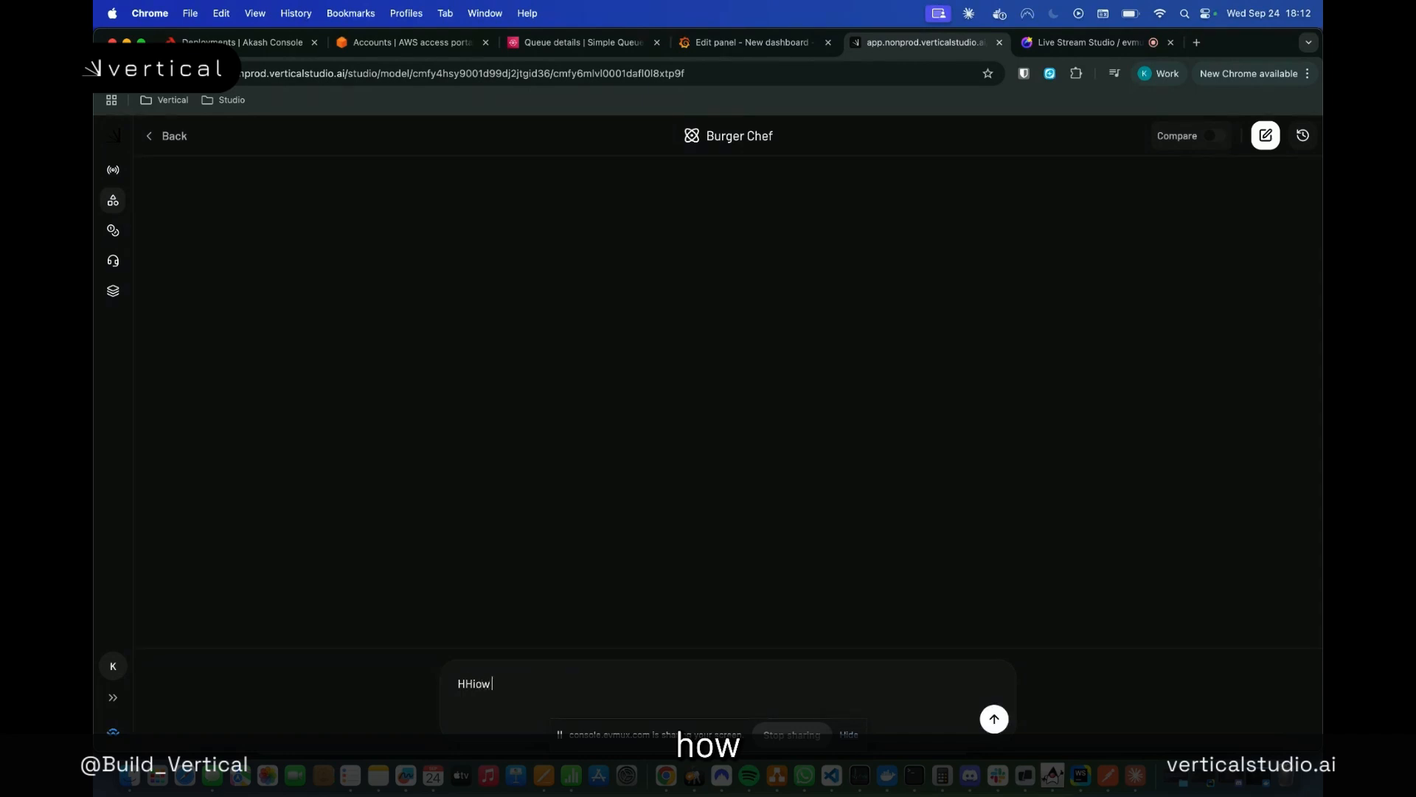
key(super+a)
text(Hiow)
key(BackSpace)
text(ow)
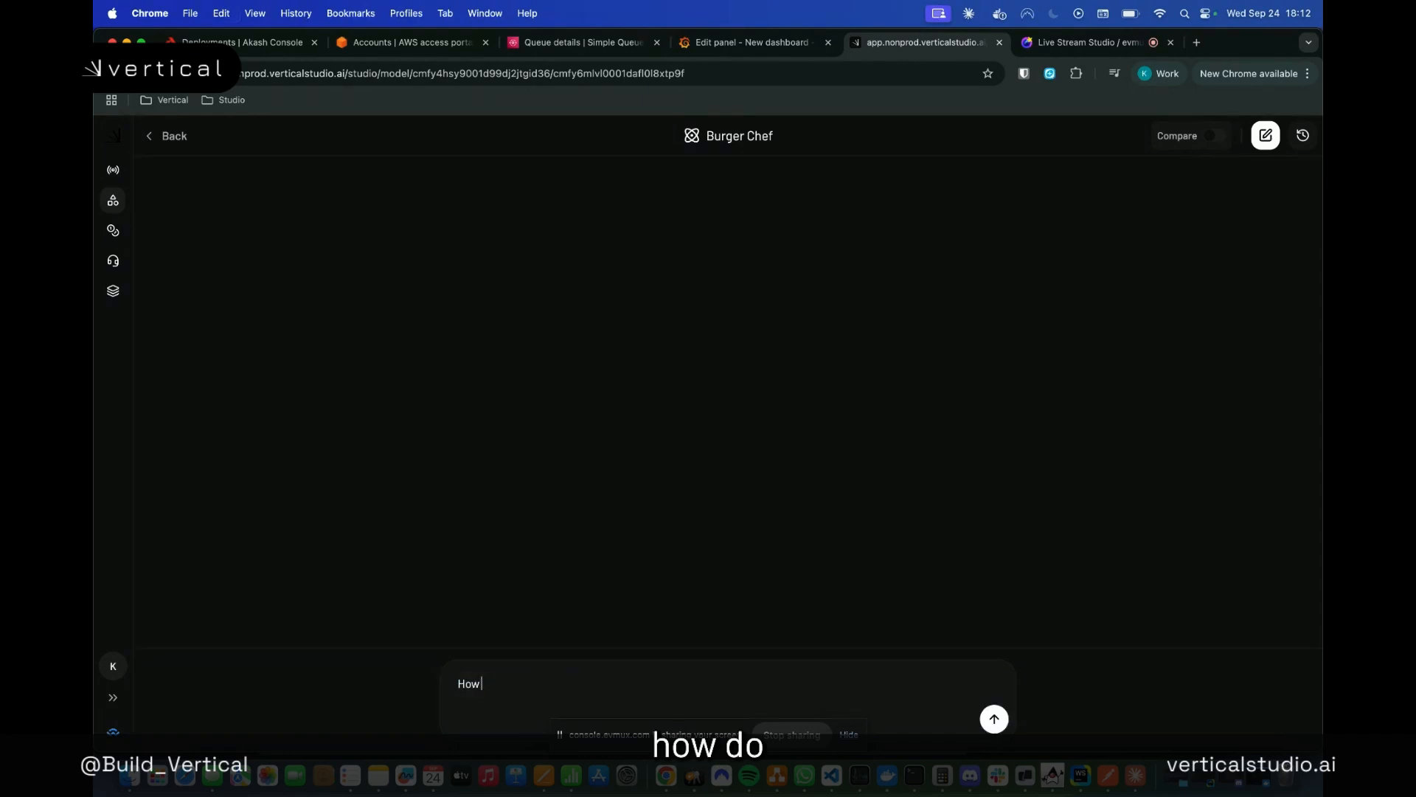
text( do I season)
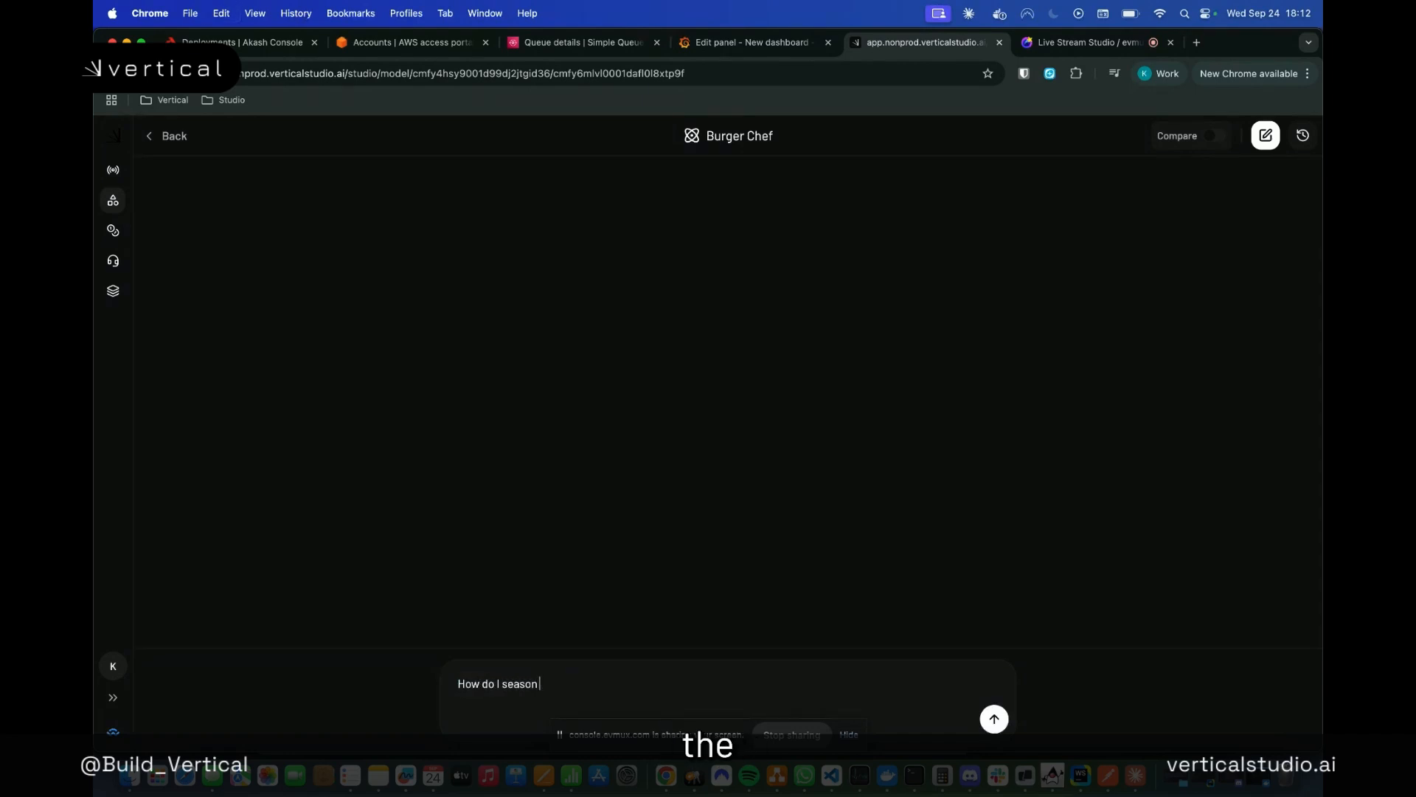
text( a really good burger?)
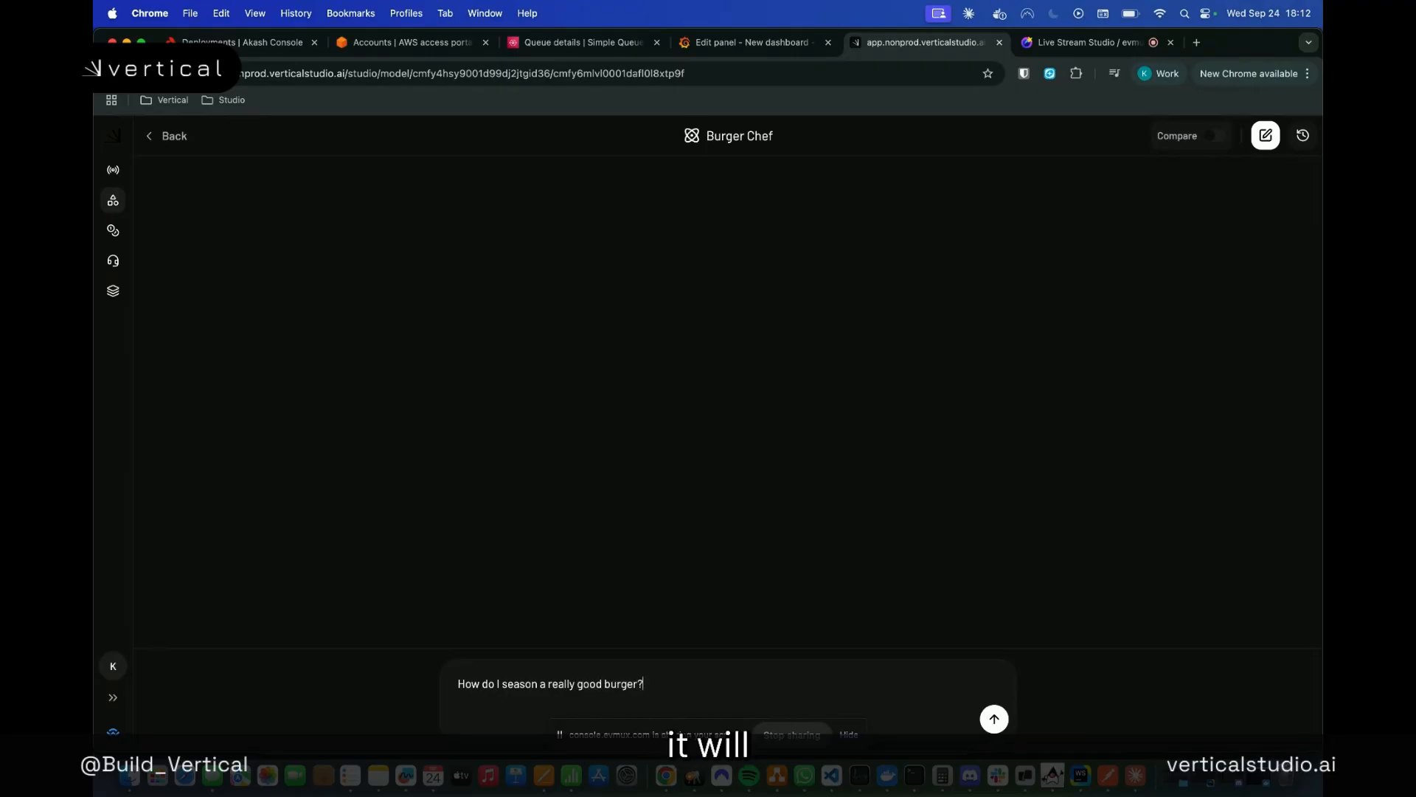
key(Return)
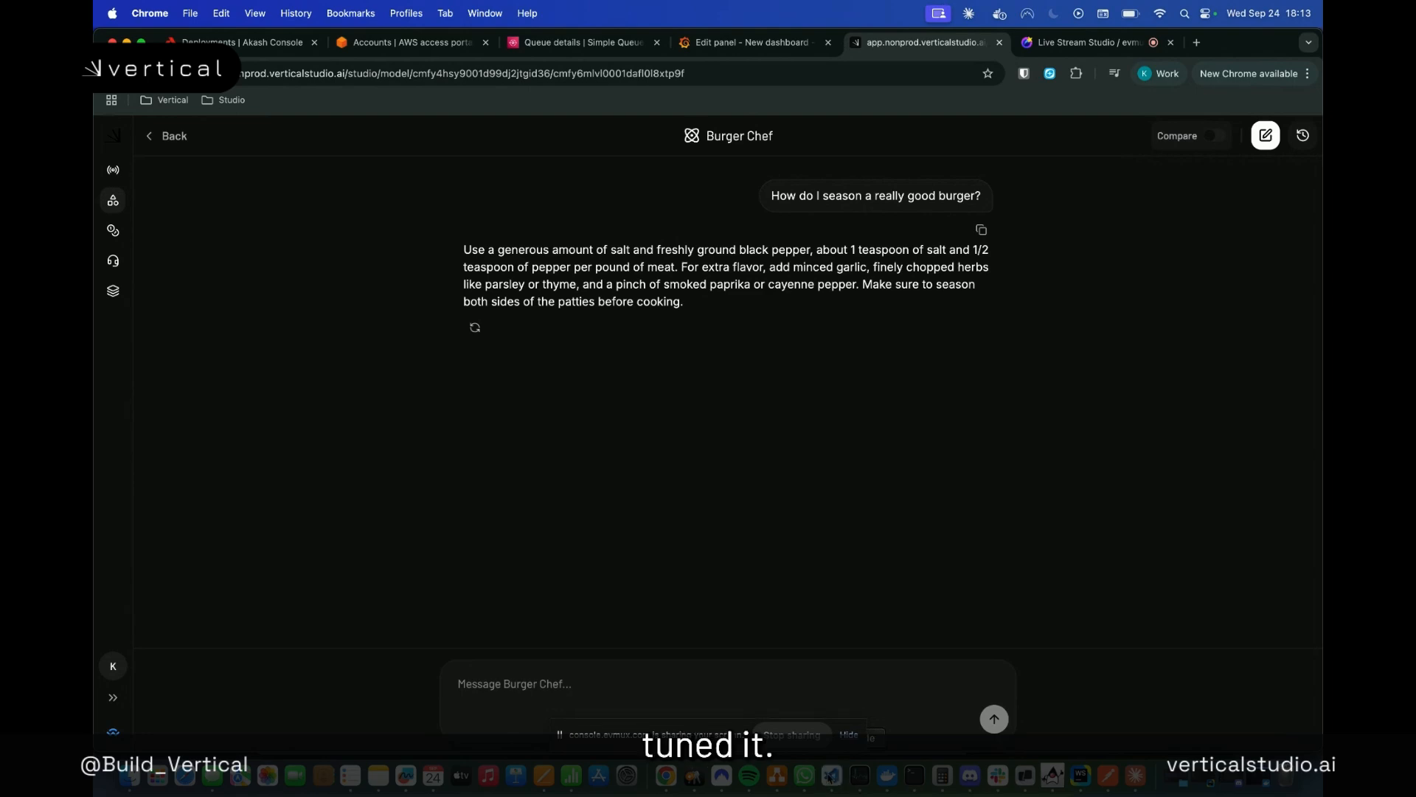
Switch to Visual Studio Code and search burgers.json for "seasoning", going through the first several matches
key(super+Tab)
key(super+f)
scroll(590, 340, up, 8)
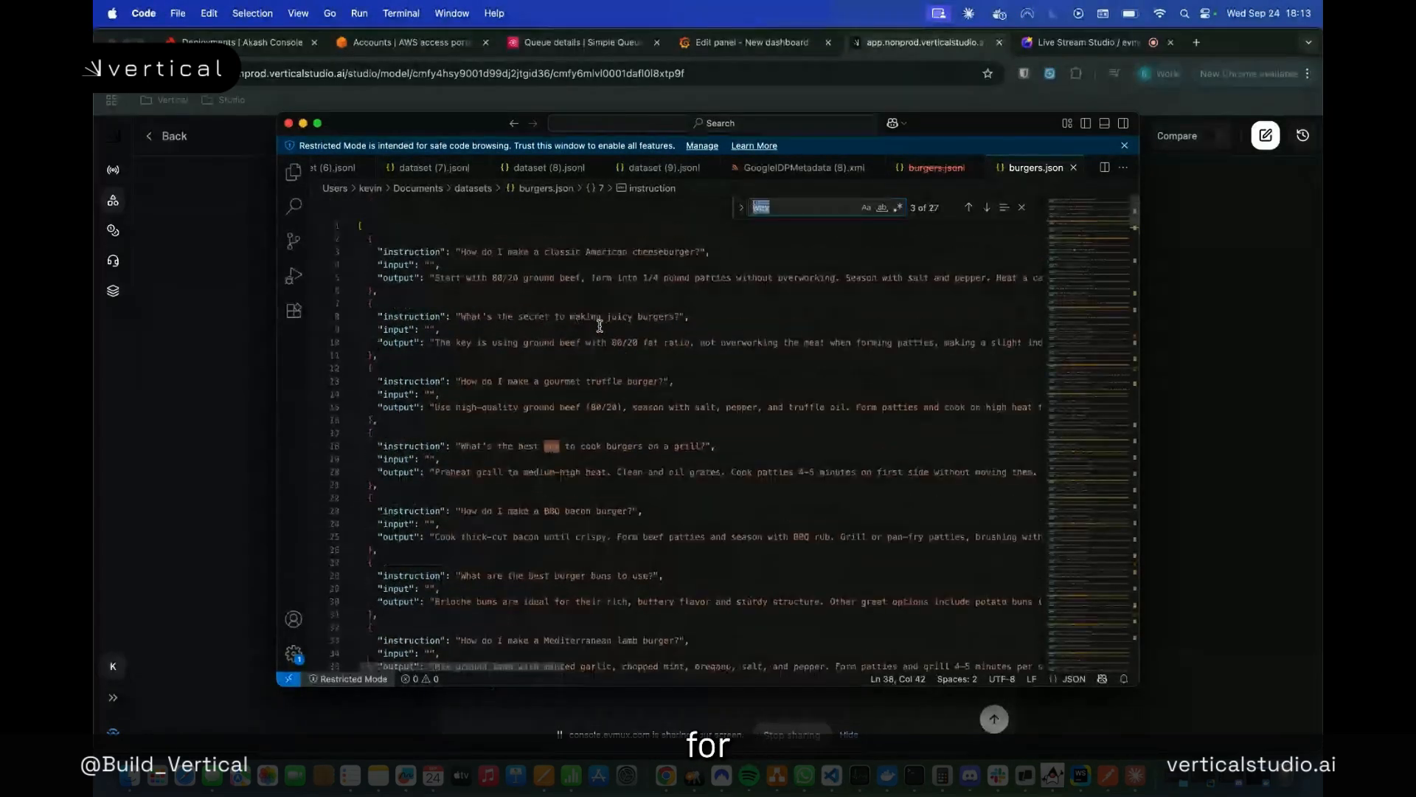
text(seasoning)
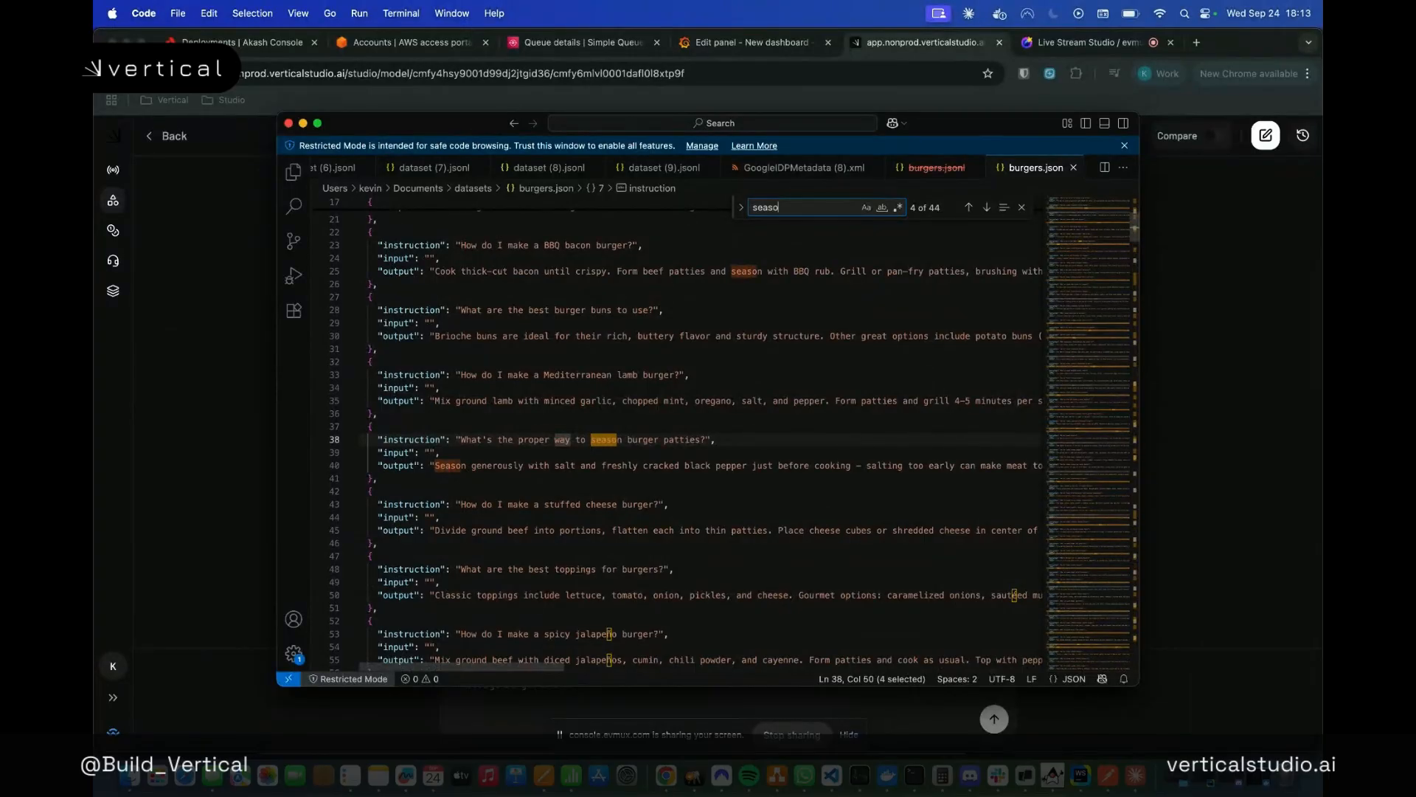
key(Return)
key(Return)
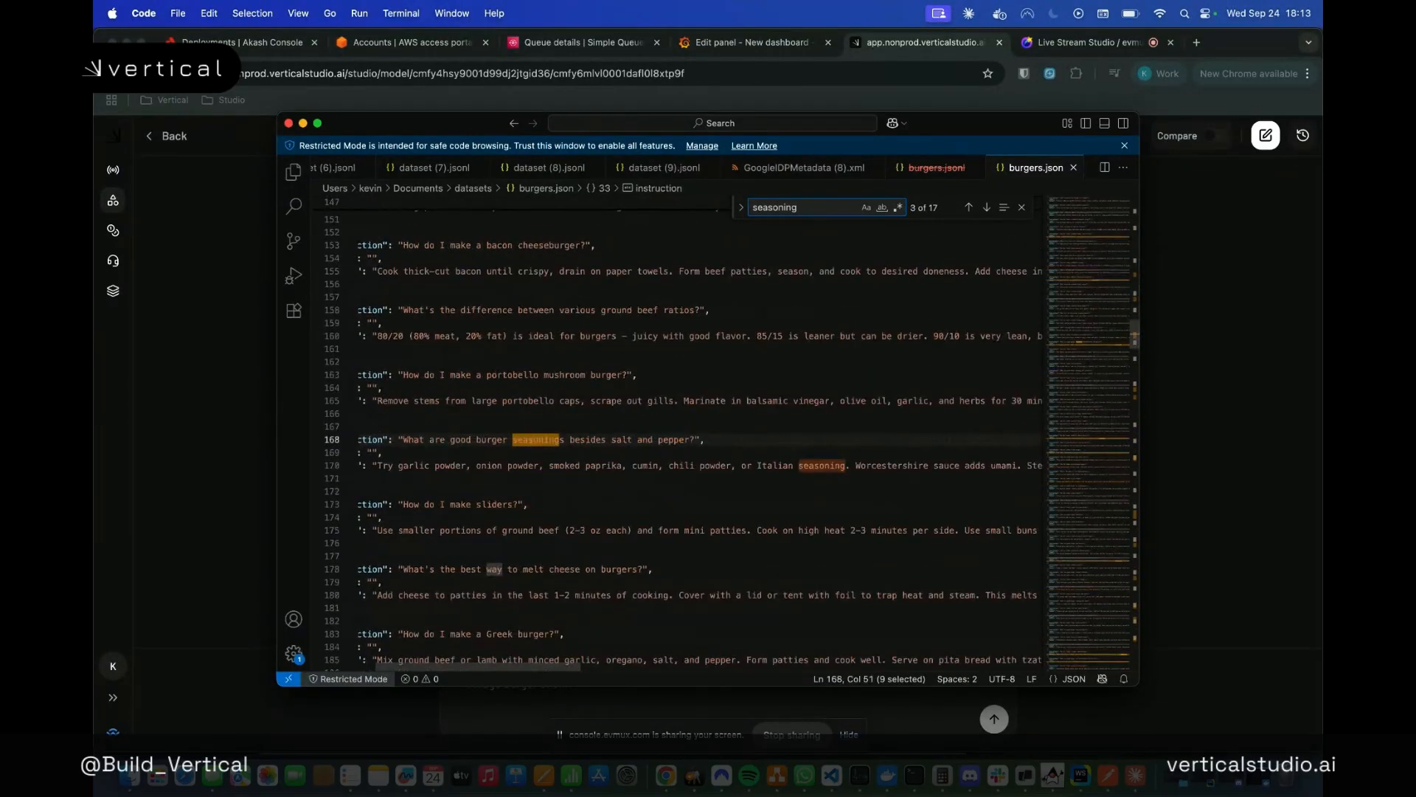
key(Return)
key(Return)
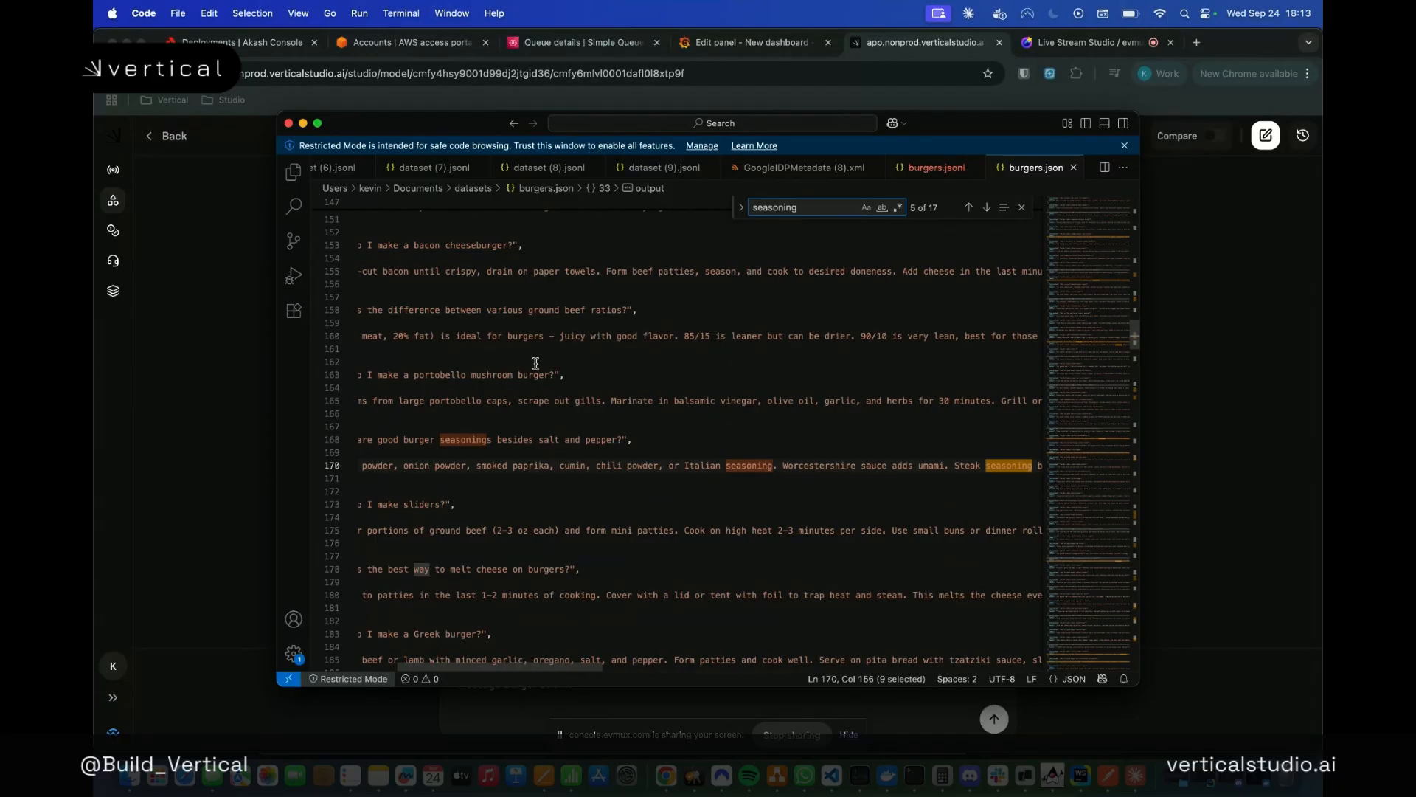
Read the full output of the burgers.json entry "What's the proper way to season burger patties?"
scroll(530, 376, left, 3)
scroll(529, 376, up, 15)
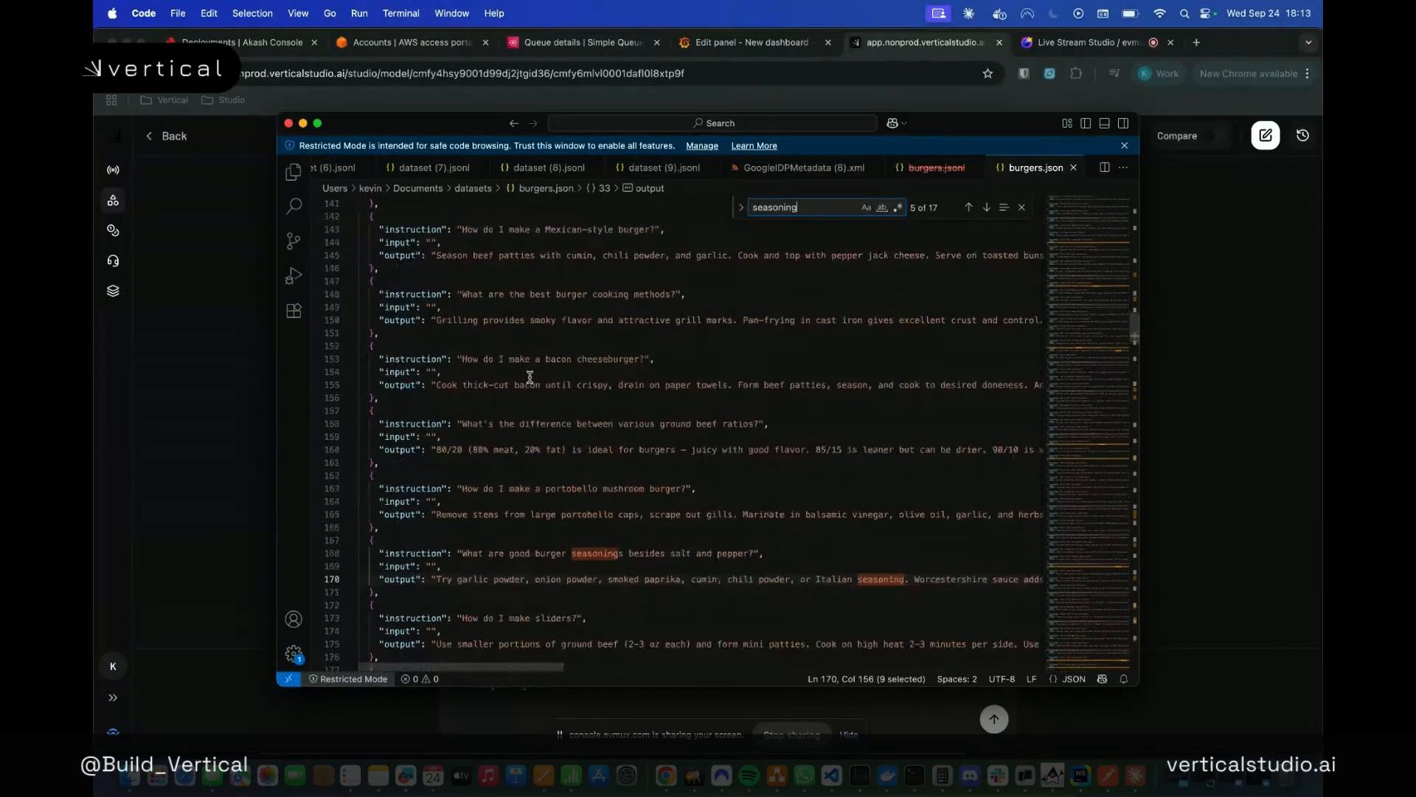
scroll(530, 376, up, 20)
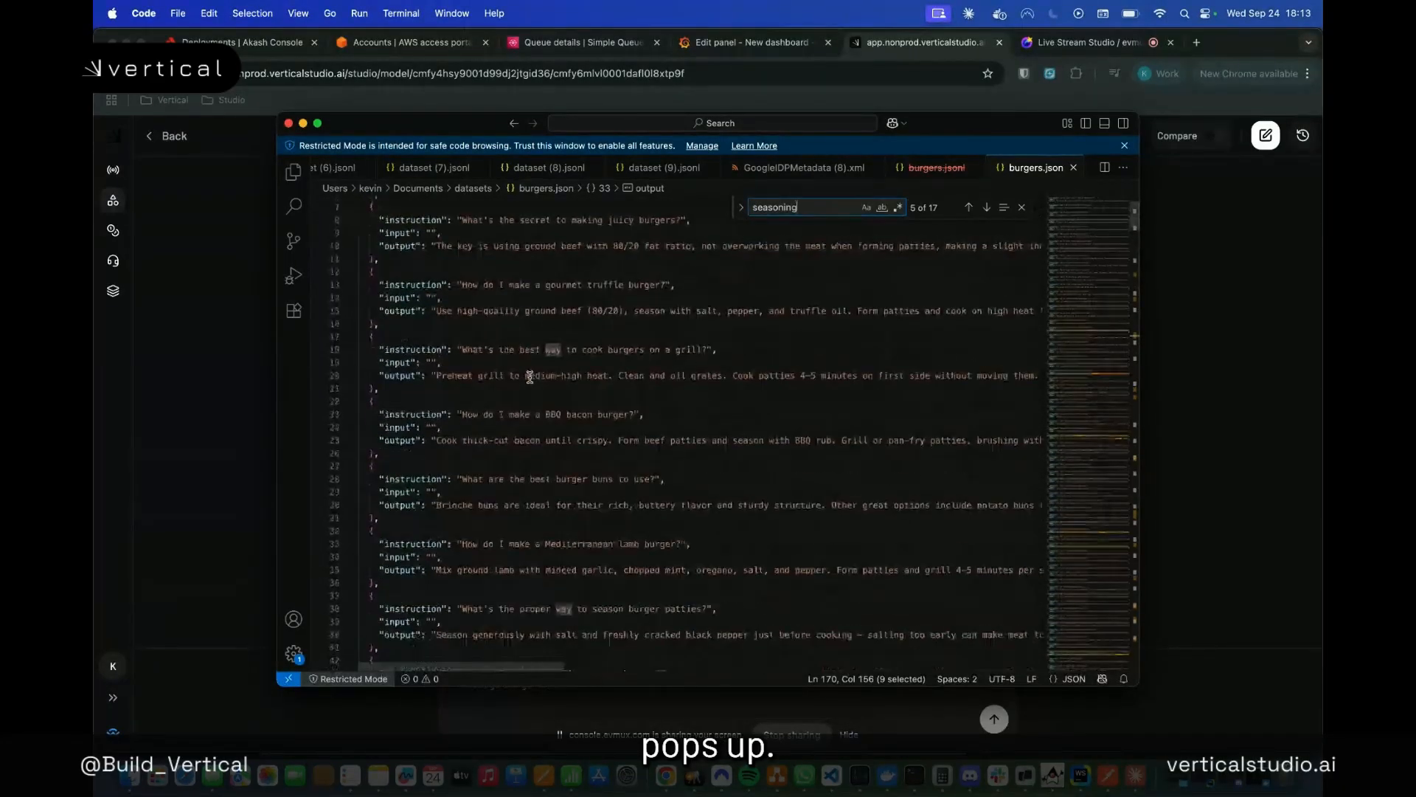
scroll(530, 377, up, 1)
scroll(577, 463, down, 3)
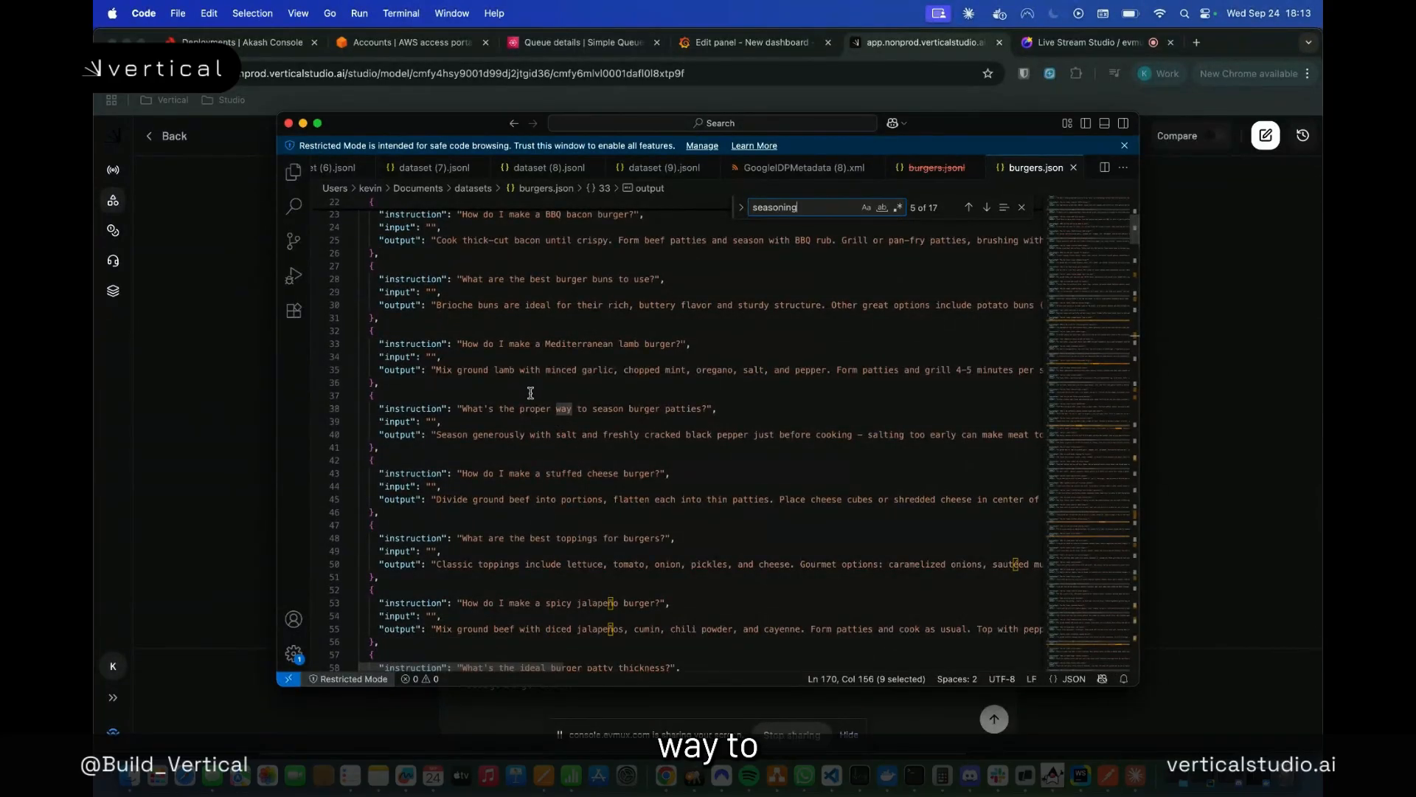
scroll(546, 402, down, 2)
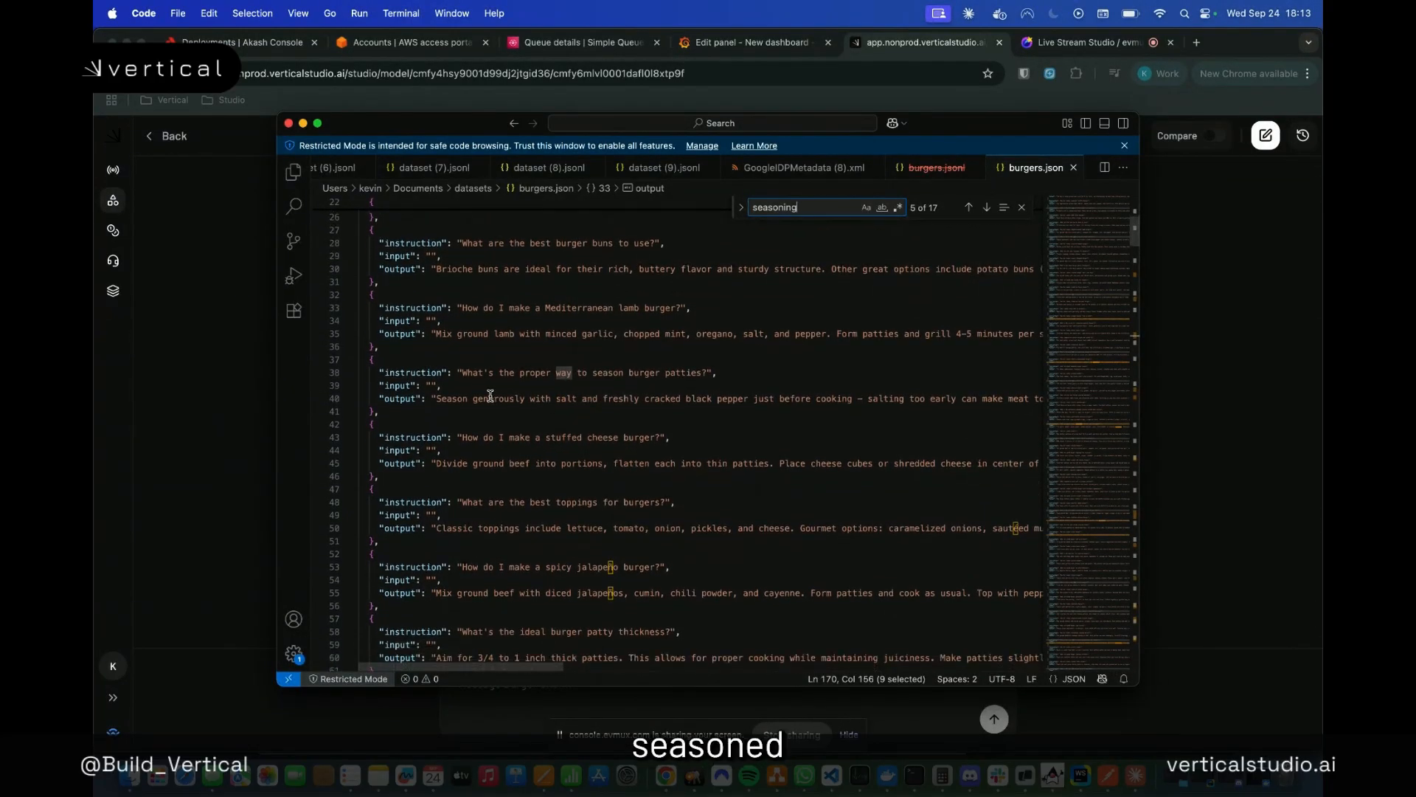
scroll(544, 402, right, 5)
scroll(490, 396, right, 2)
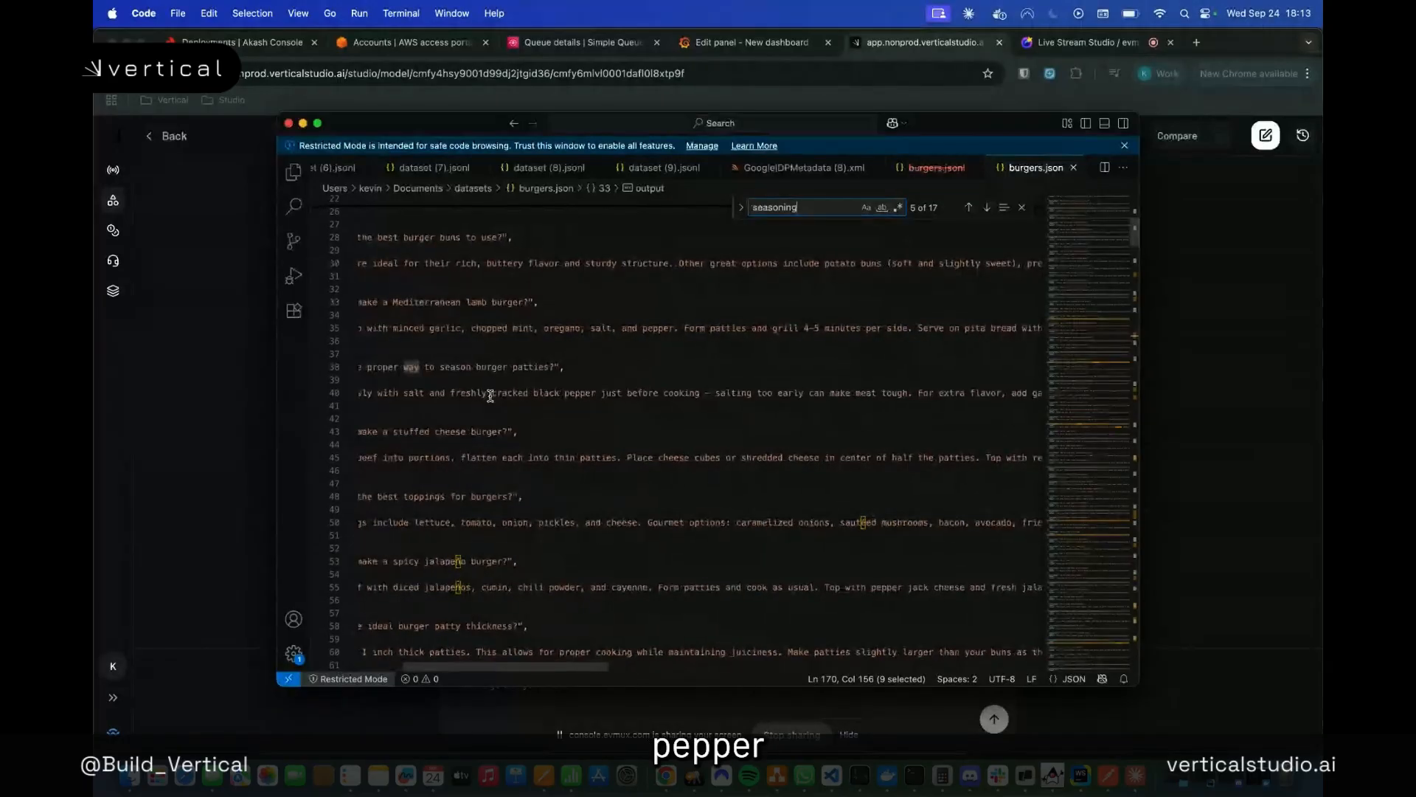
scroll(537, 401, right, 10)
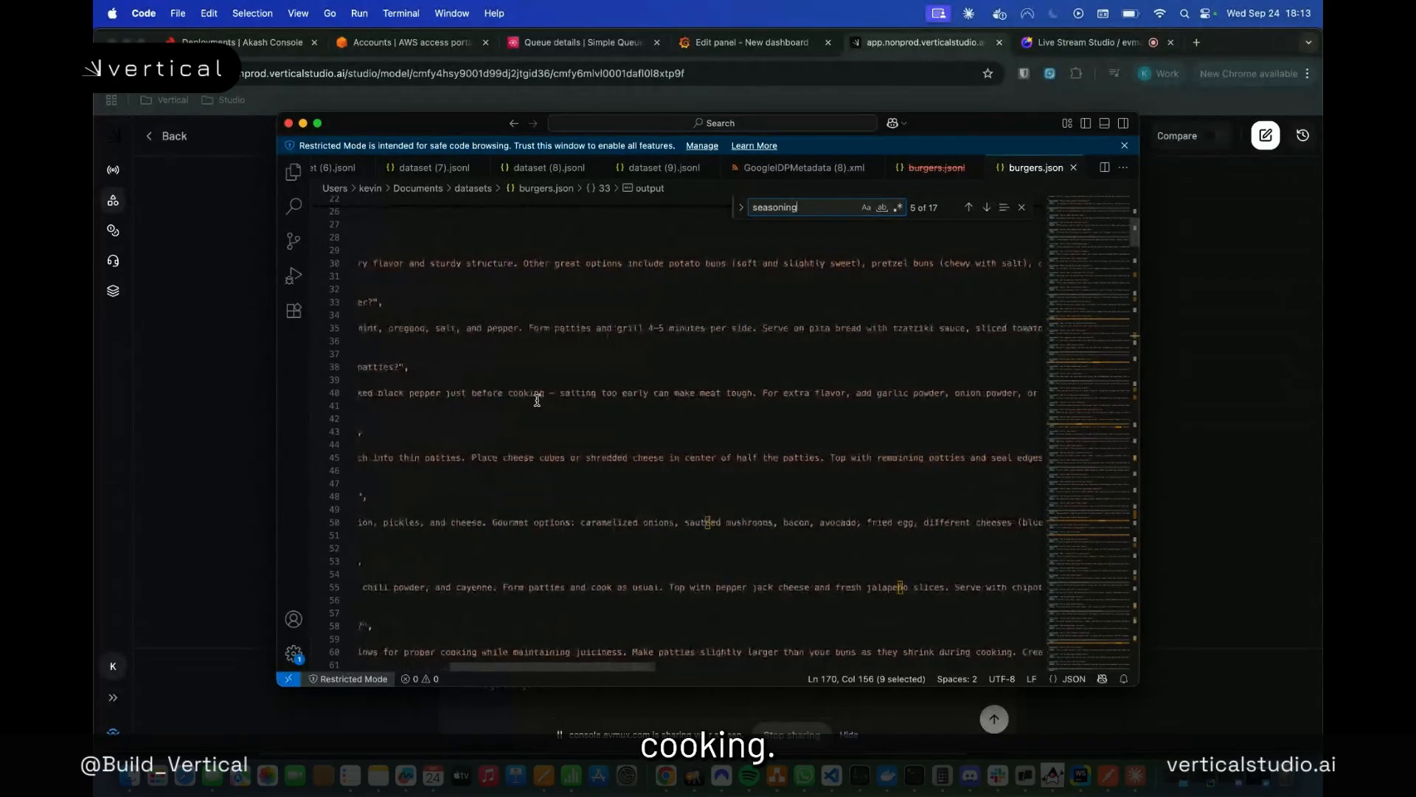
scroll(537, 401, right, 3)
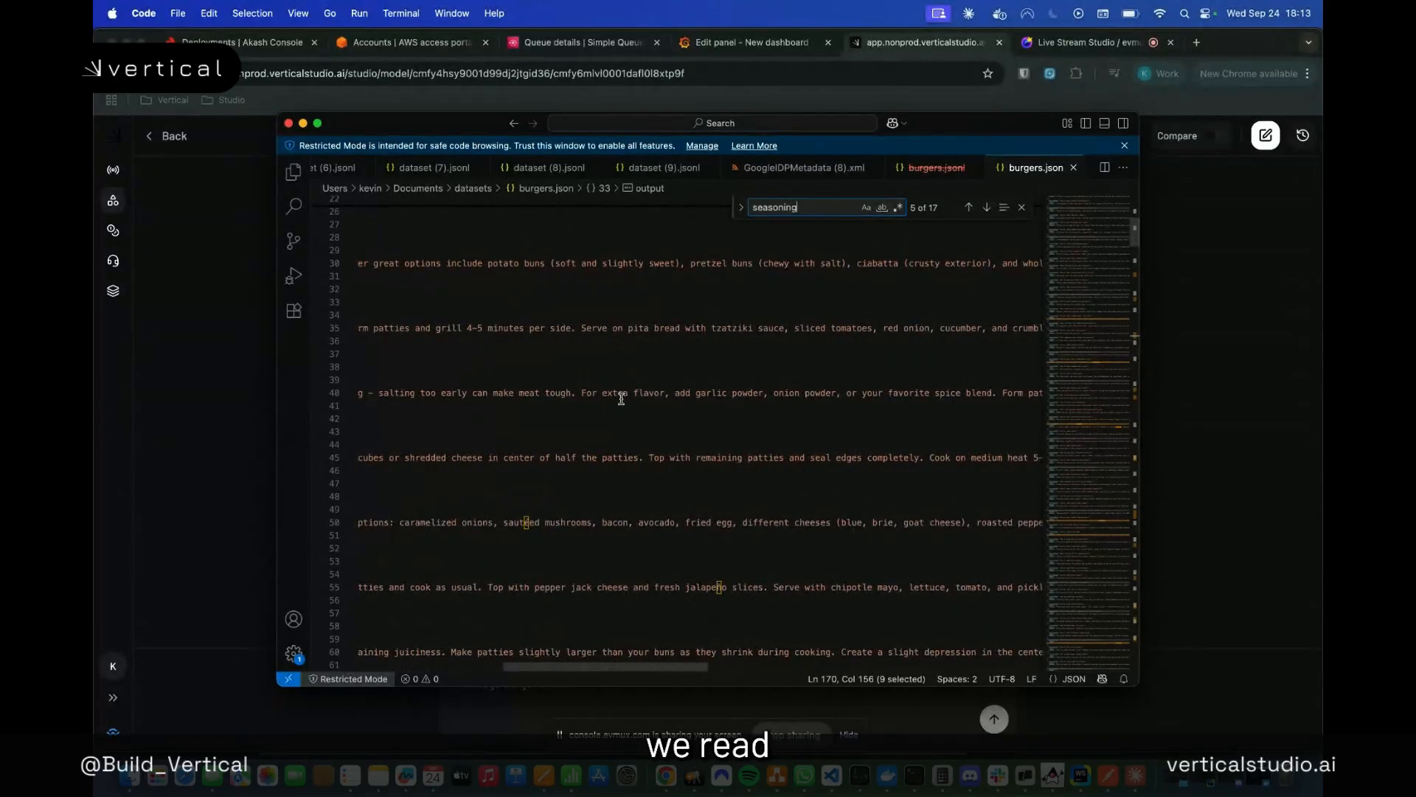
scroll(621, 398, right, 2)
scroll(621, 399, right, 15)
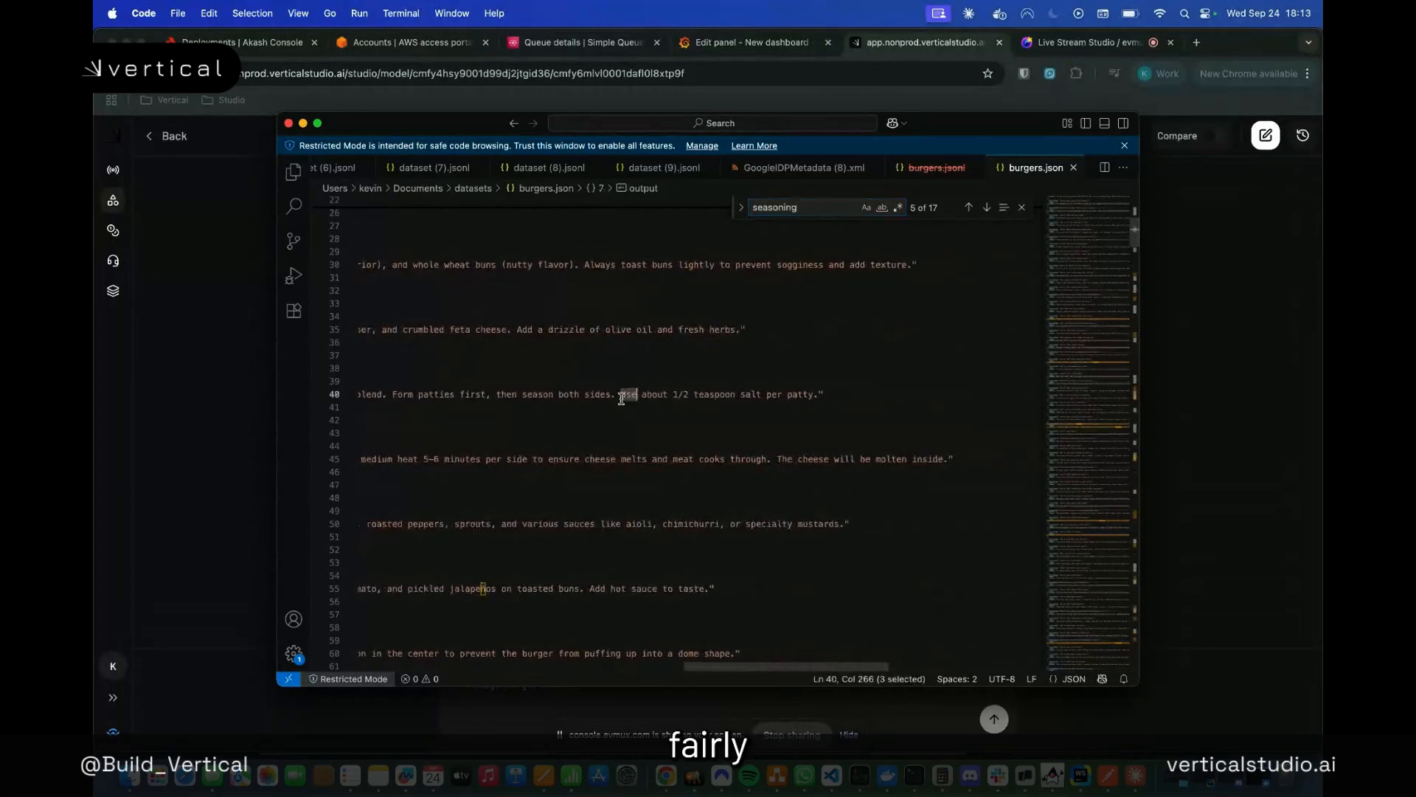
triple_click(621, 398)
scroll(621, 399, left, 6)
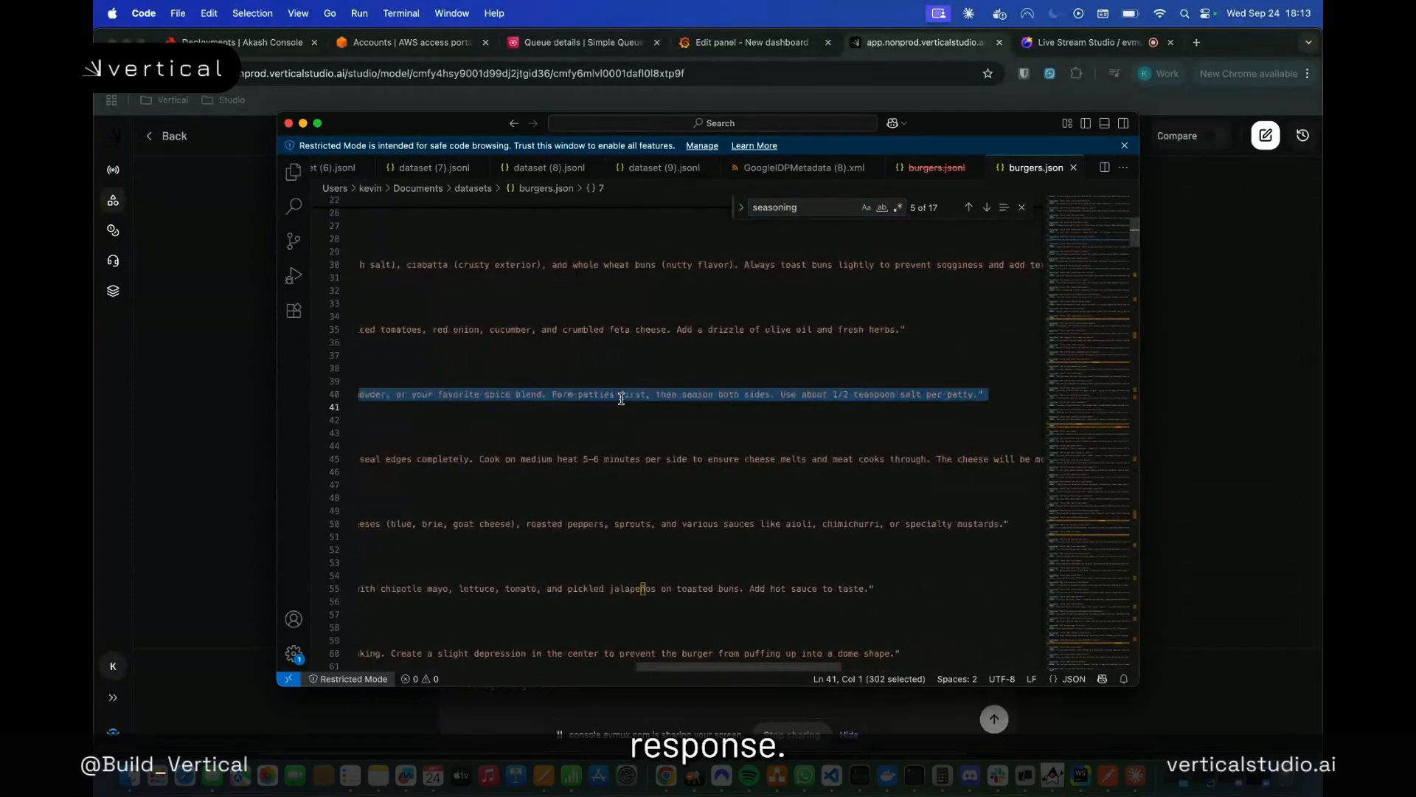
Return to the Burger Chef chat in Chrome, enable Compare mode and ask "How to season a good burger?"
click(225, 346)
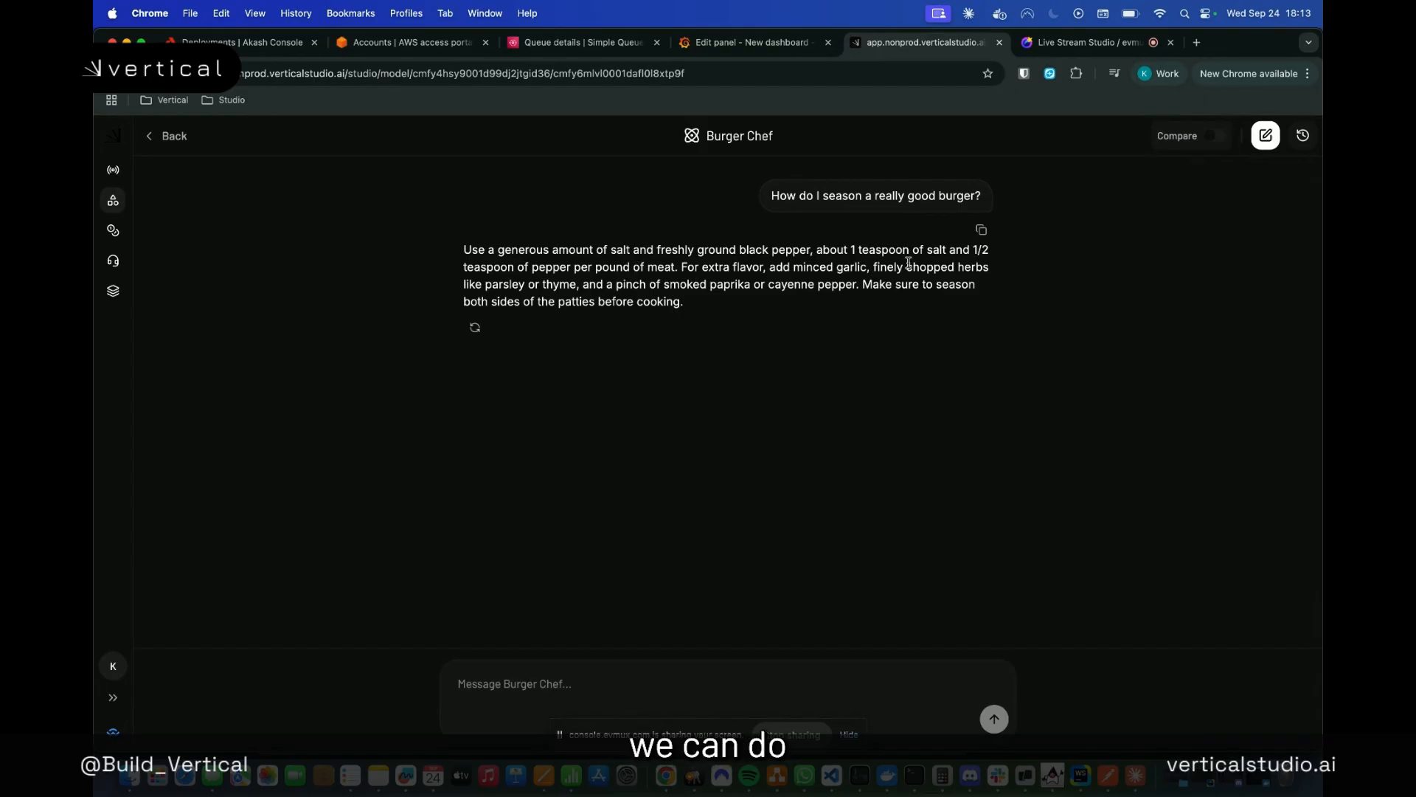
click(1215, 137)
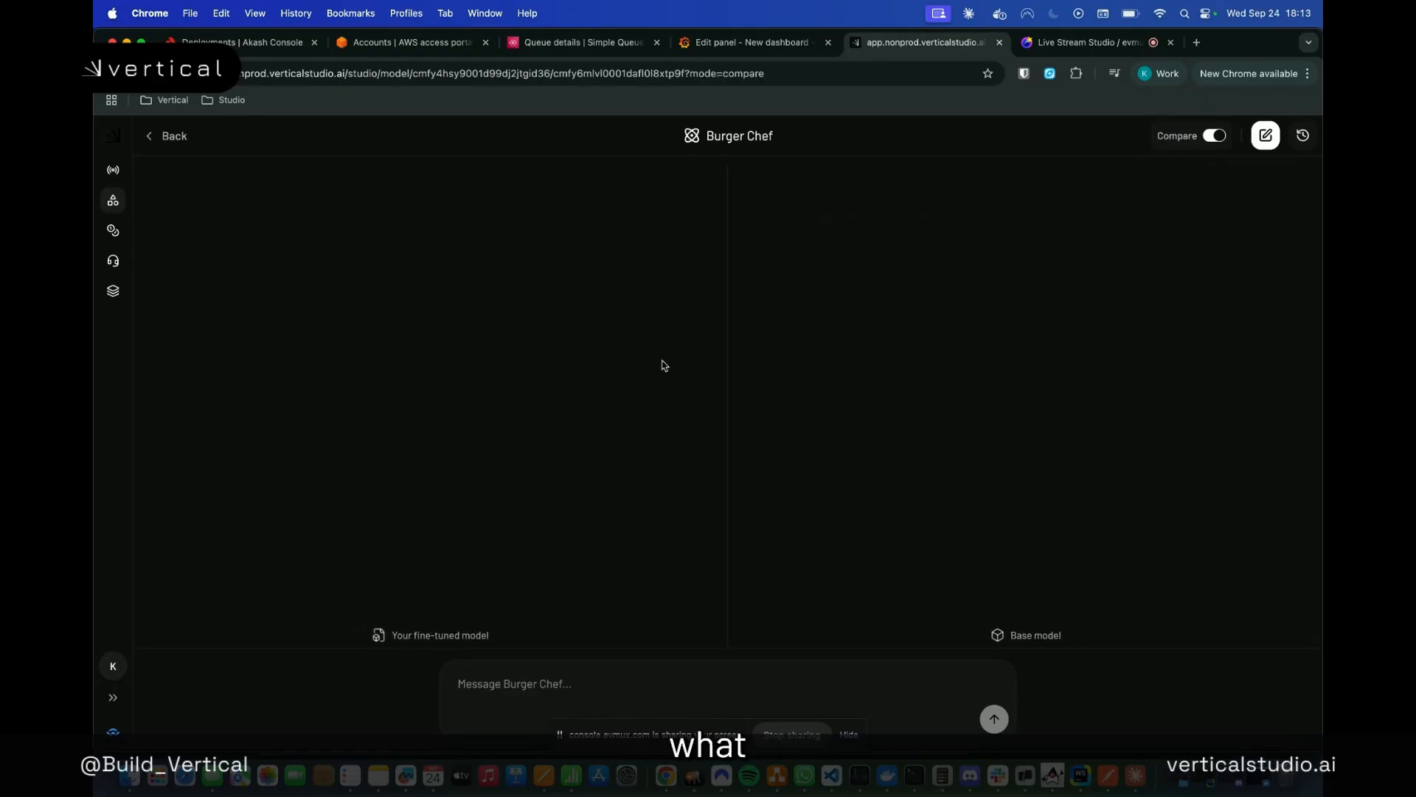
click(536, 682)
text(How to season a good burger?)
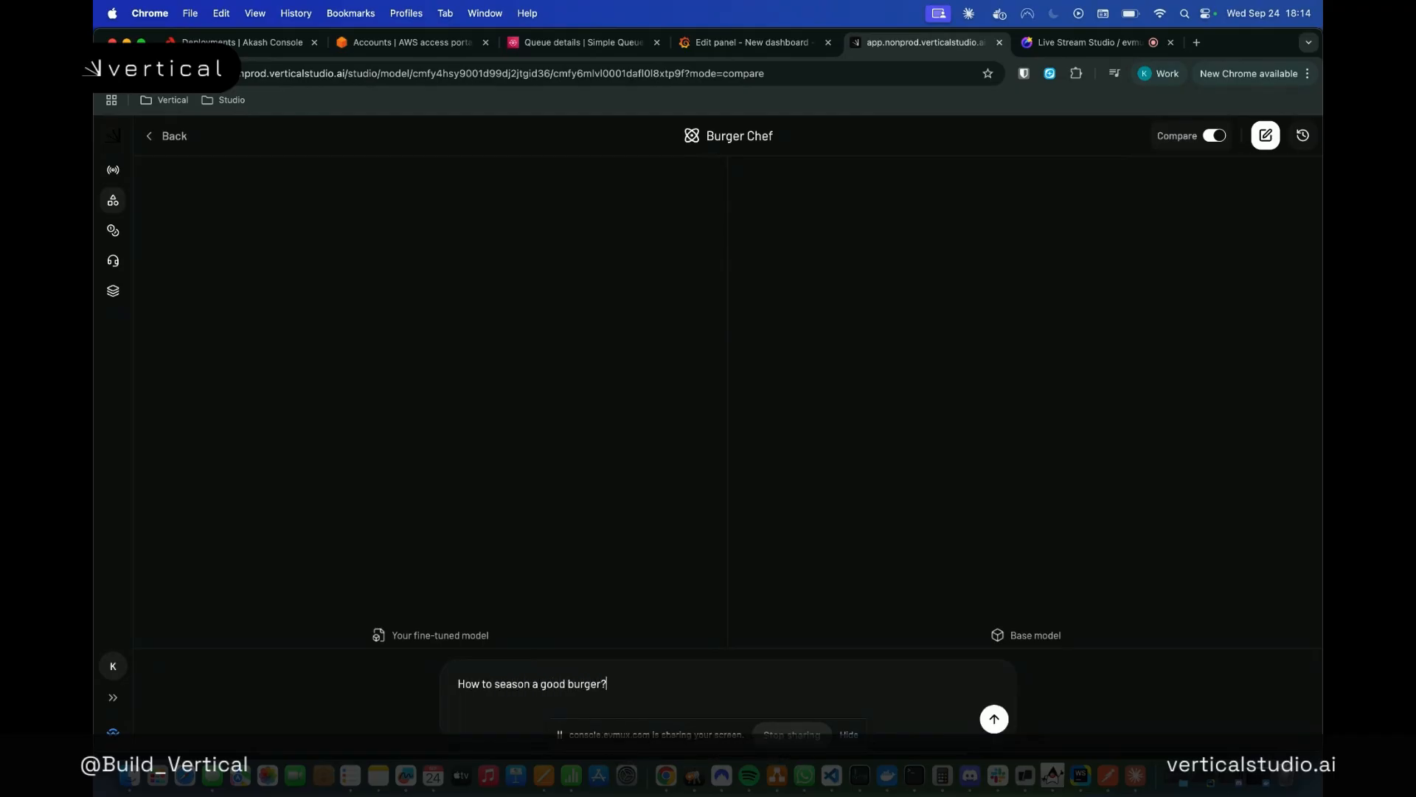
key(Return)
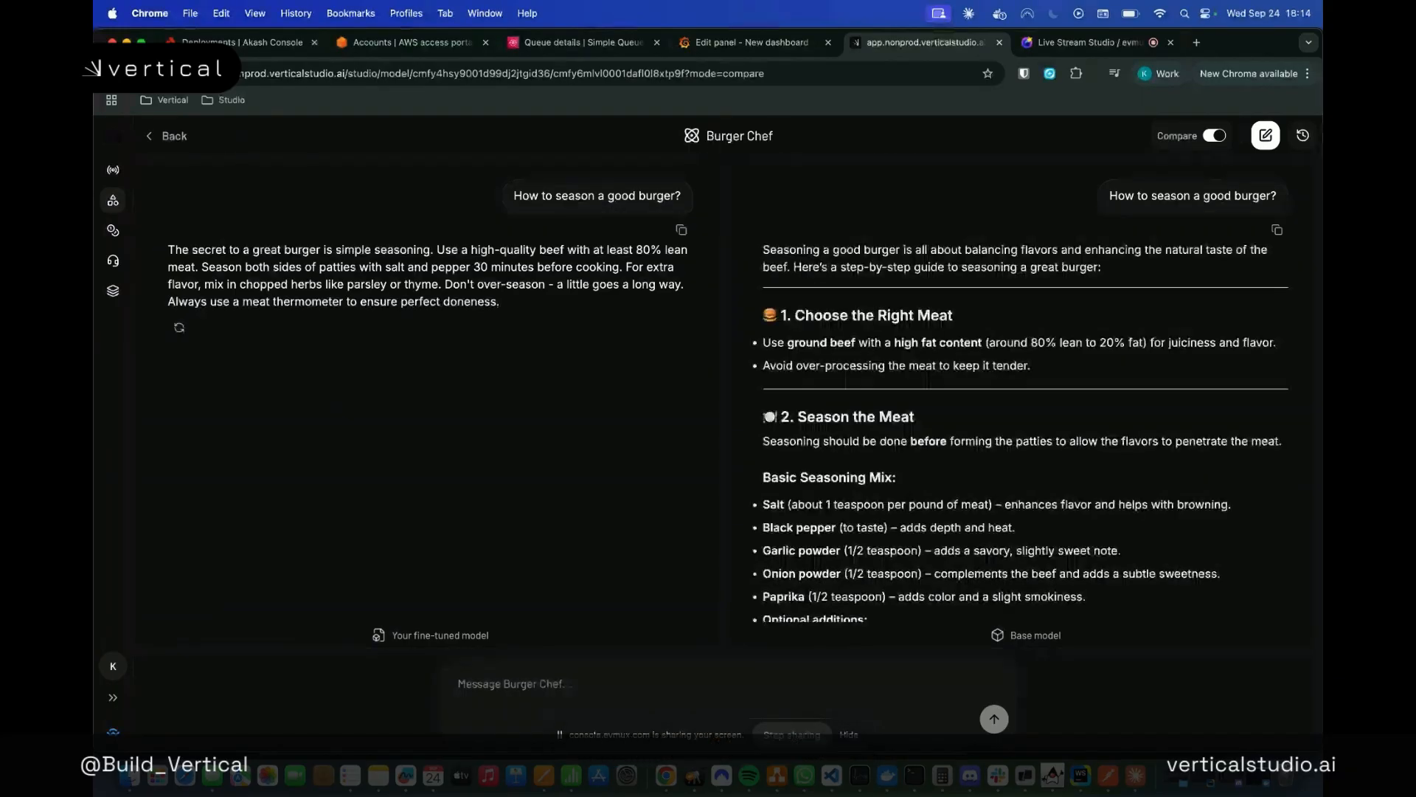
Review the base model's full answer on seasoning a burger and compare it with the fine-tuned model's answer
scroll(978, 476, down, 5)
scroll(982, 470, down, 20)
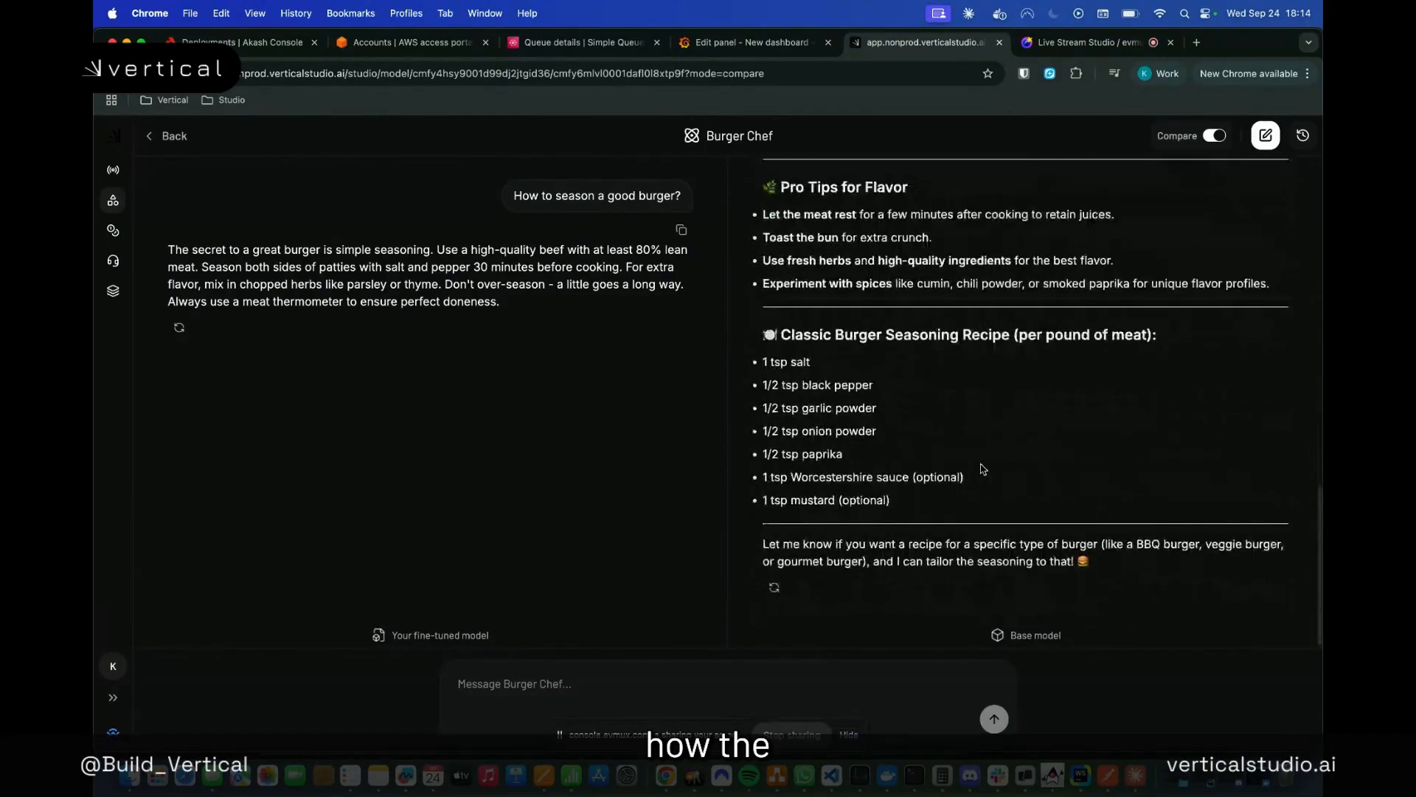
scroll(982, 470, up, 20)
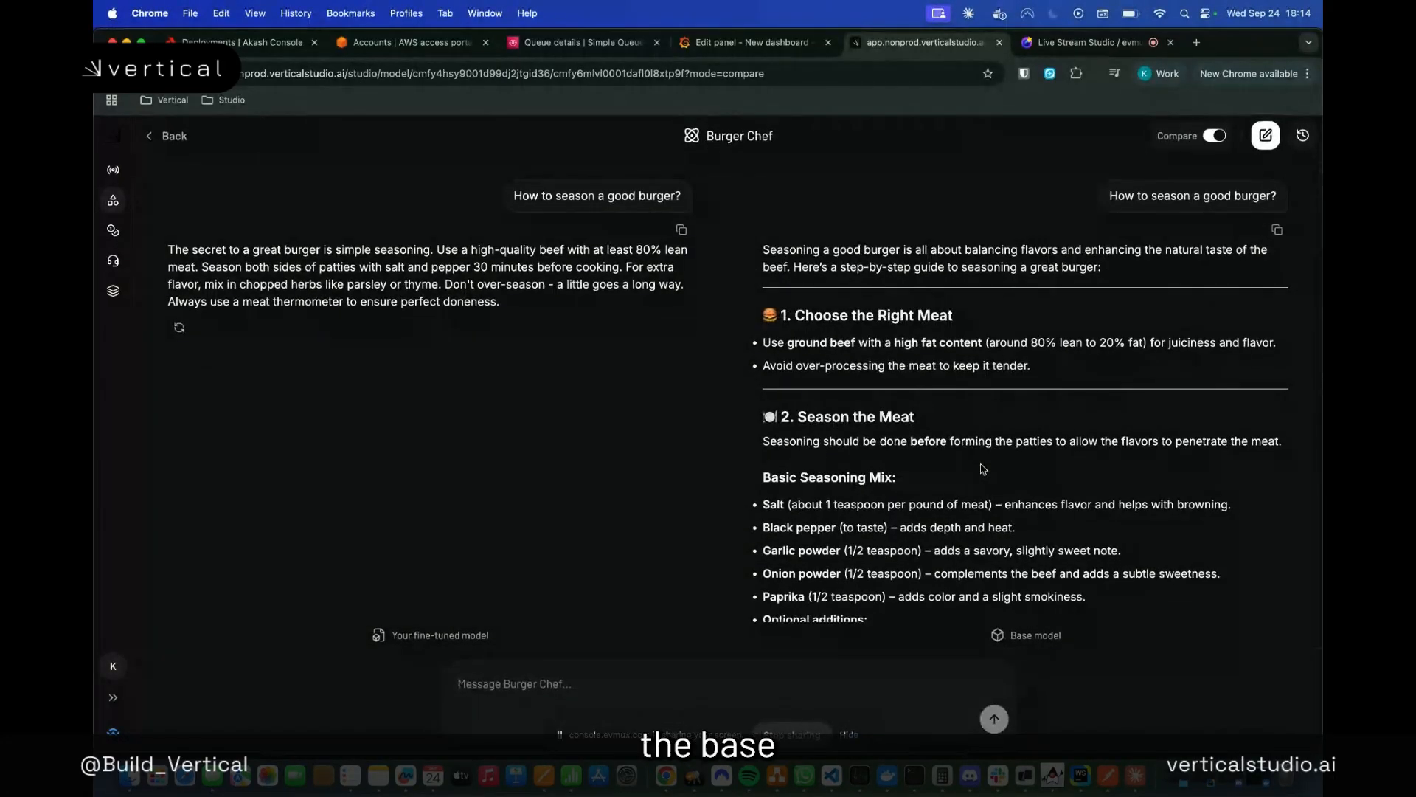
scroll(982, 469, down, 8)
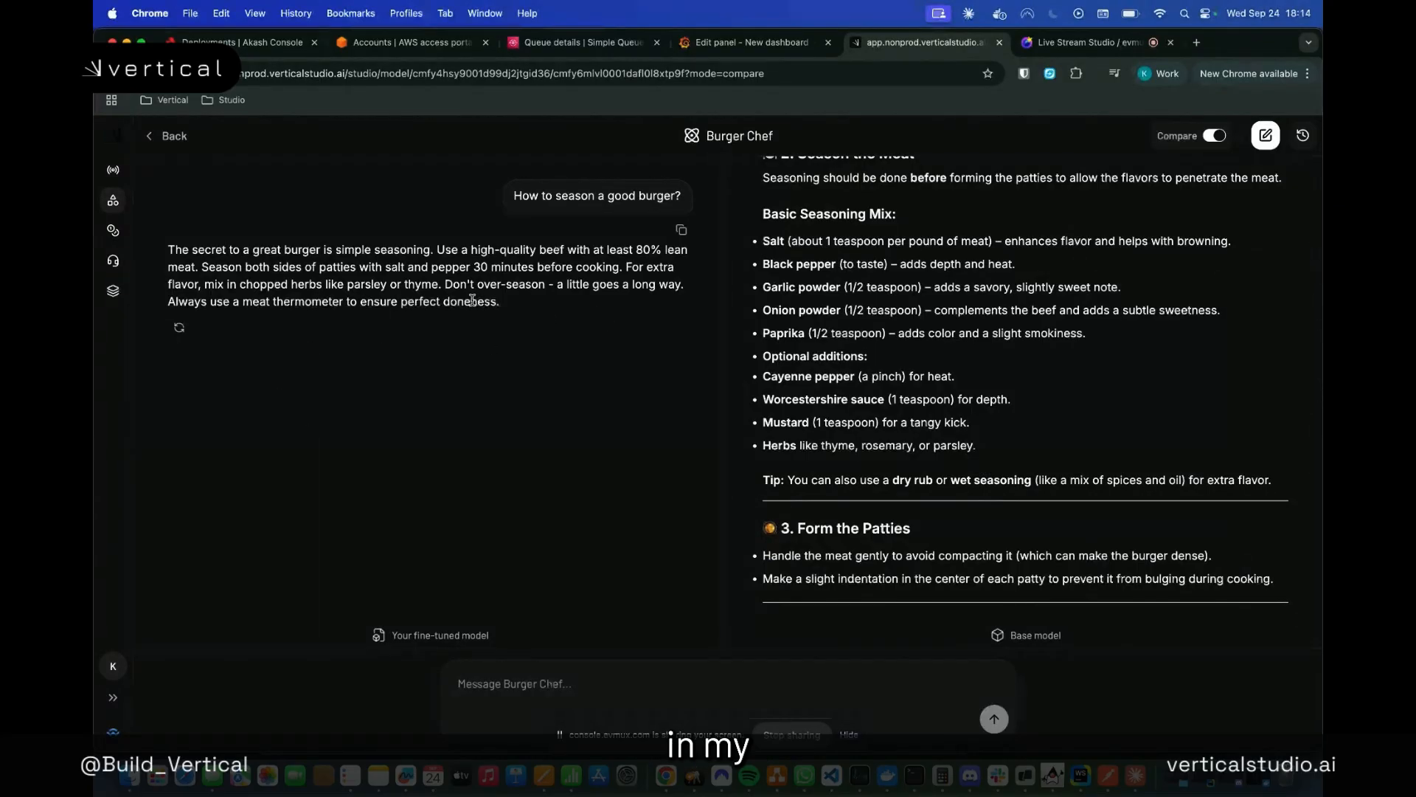
scroll(972, 451, down, 8)
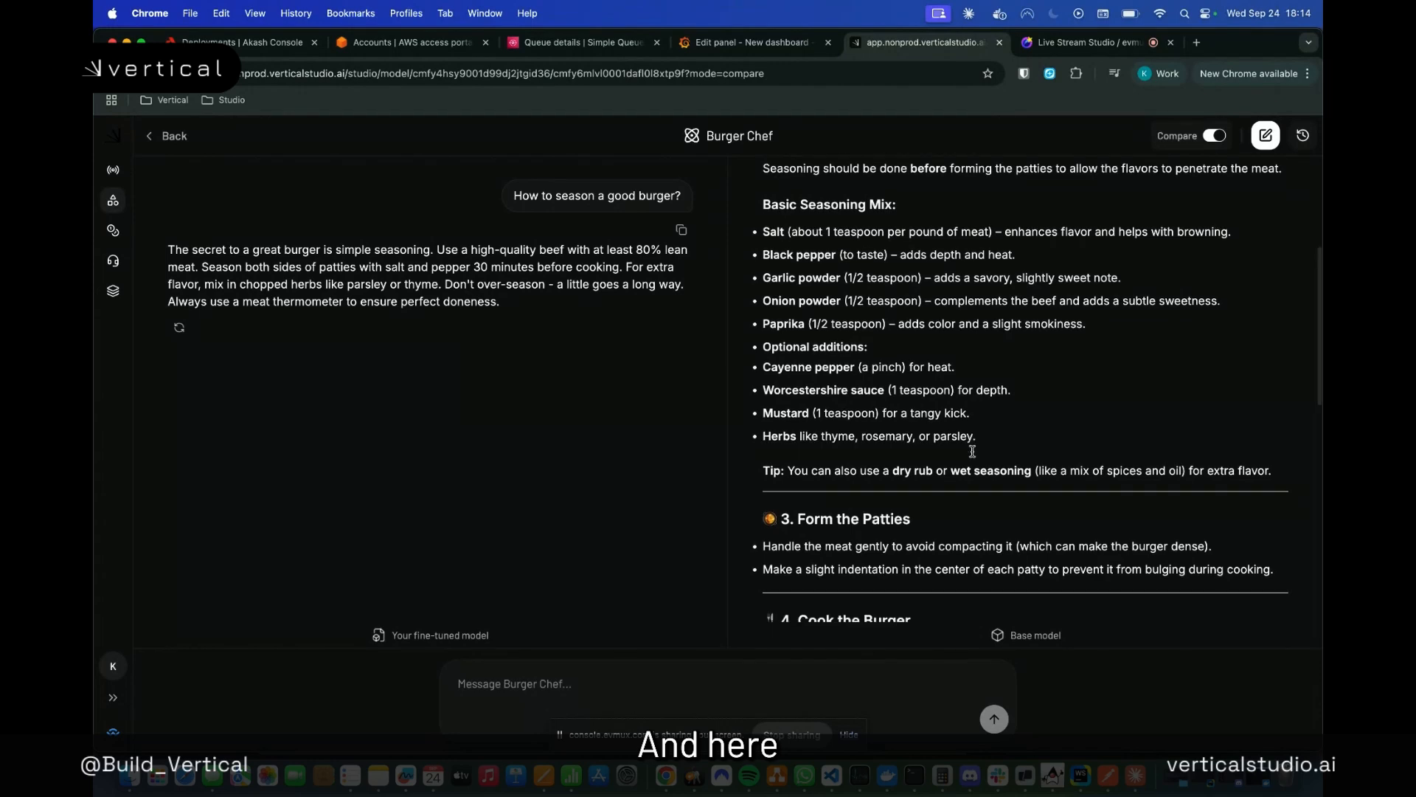
scroll(974, 455, down, 5)
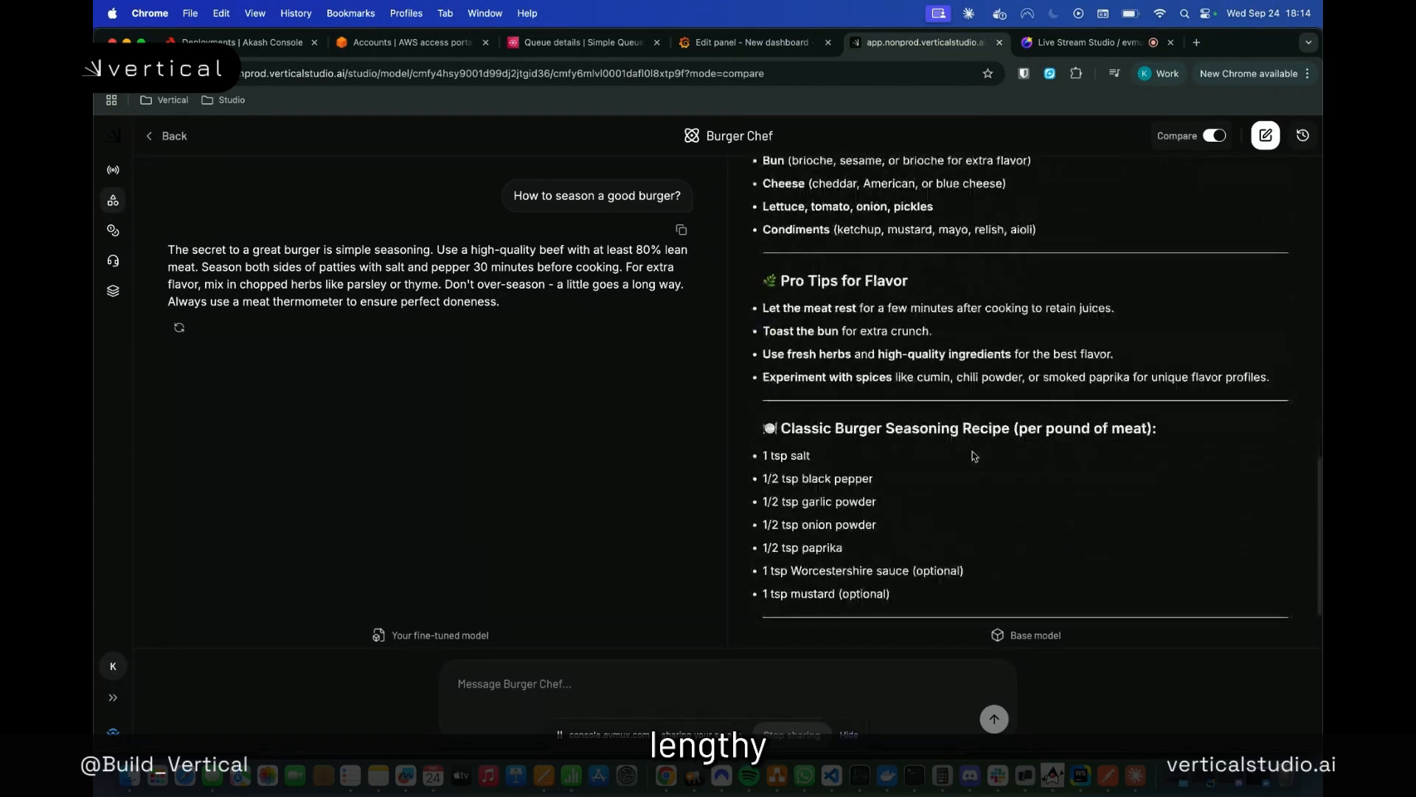
scroll(974, 455, up, 15)
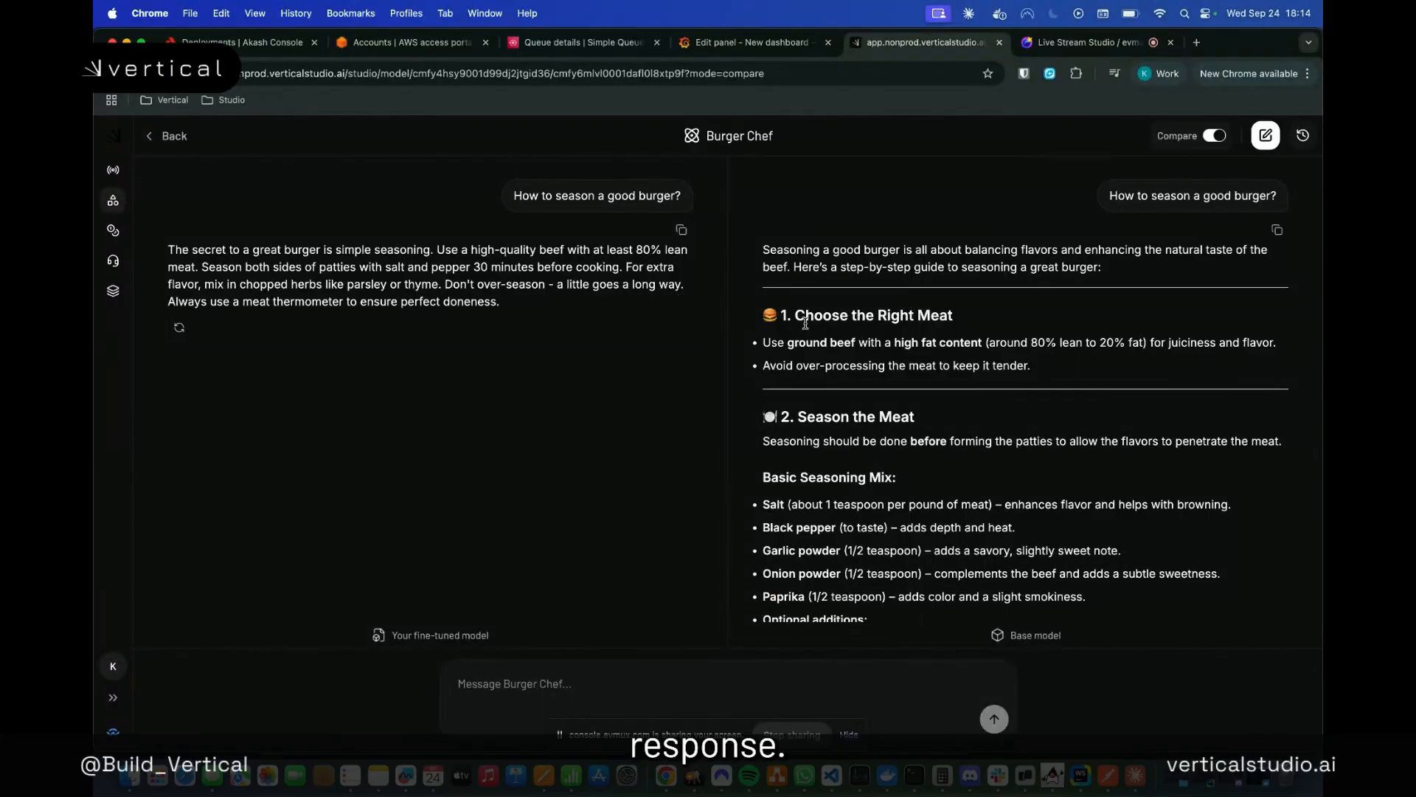
scroll(804, 322, down, 10)
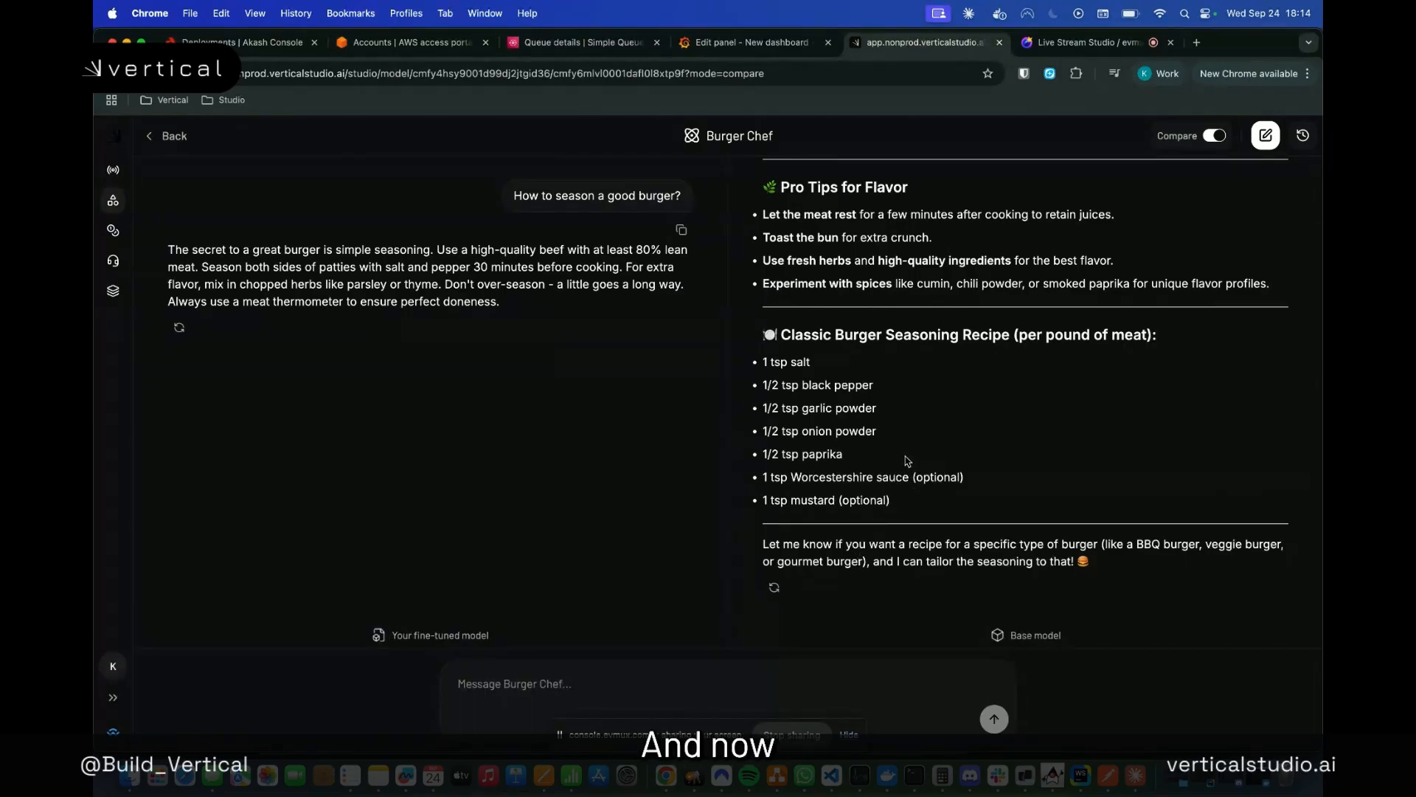
scroll(540, 367, up, 1)
scroll(679, 324, up, 1)
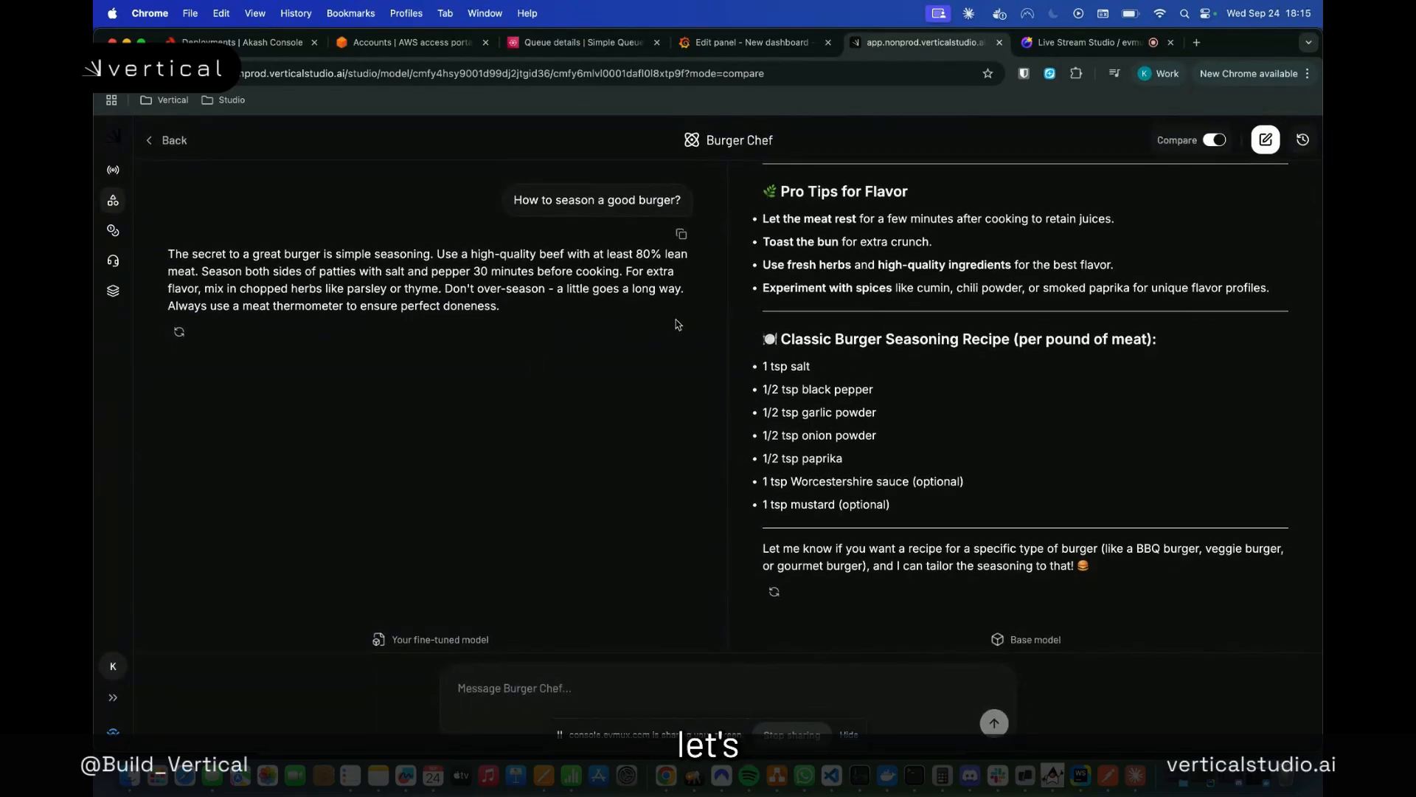
scroll(775, 381, up, 10)
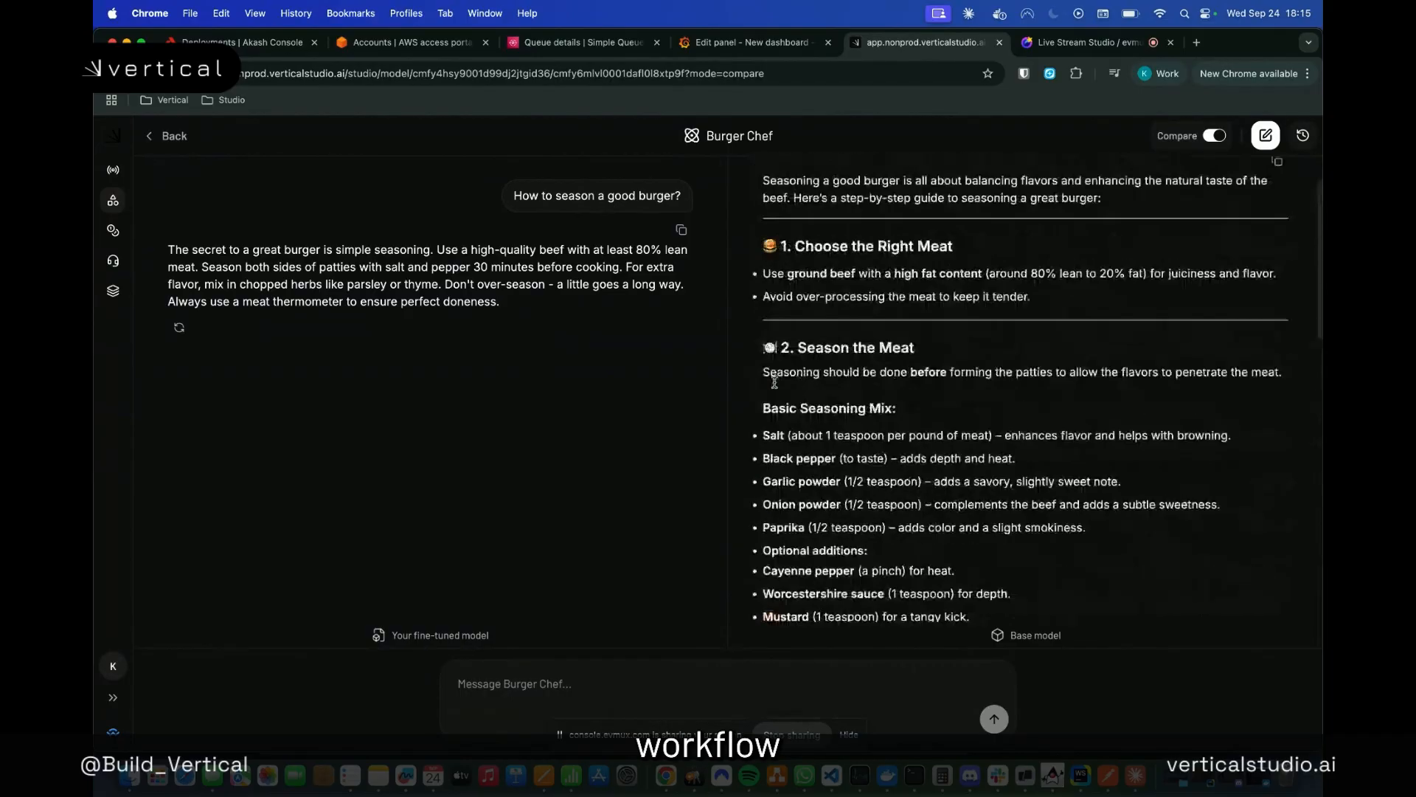
Leave the Burger Chef comparison chat and return to the Studio page listing the existing models
scroll(775, 381, up, 2)
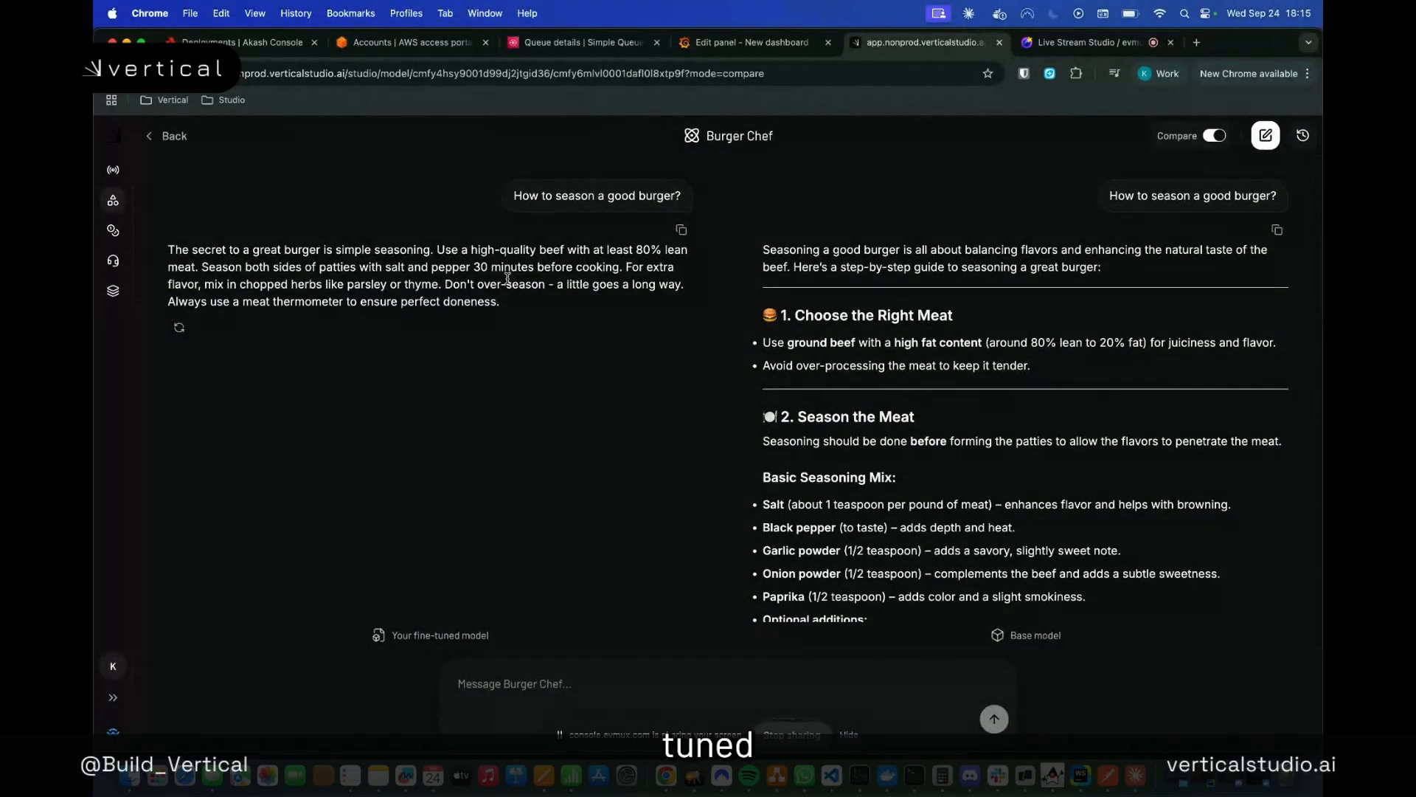
click(166, 136)
scroll(373, 382, down, 1)
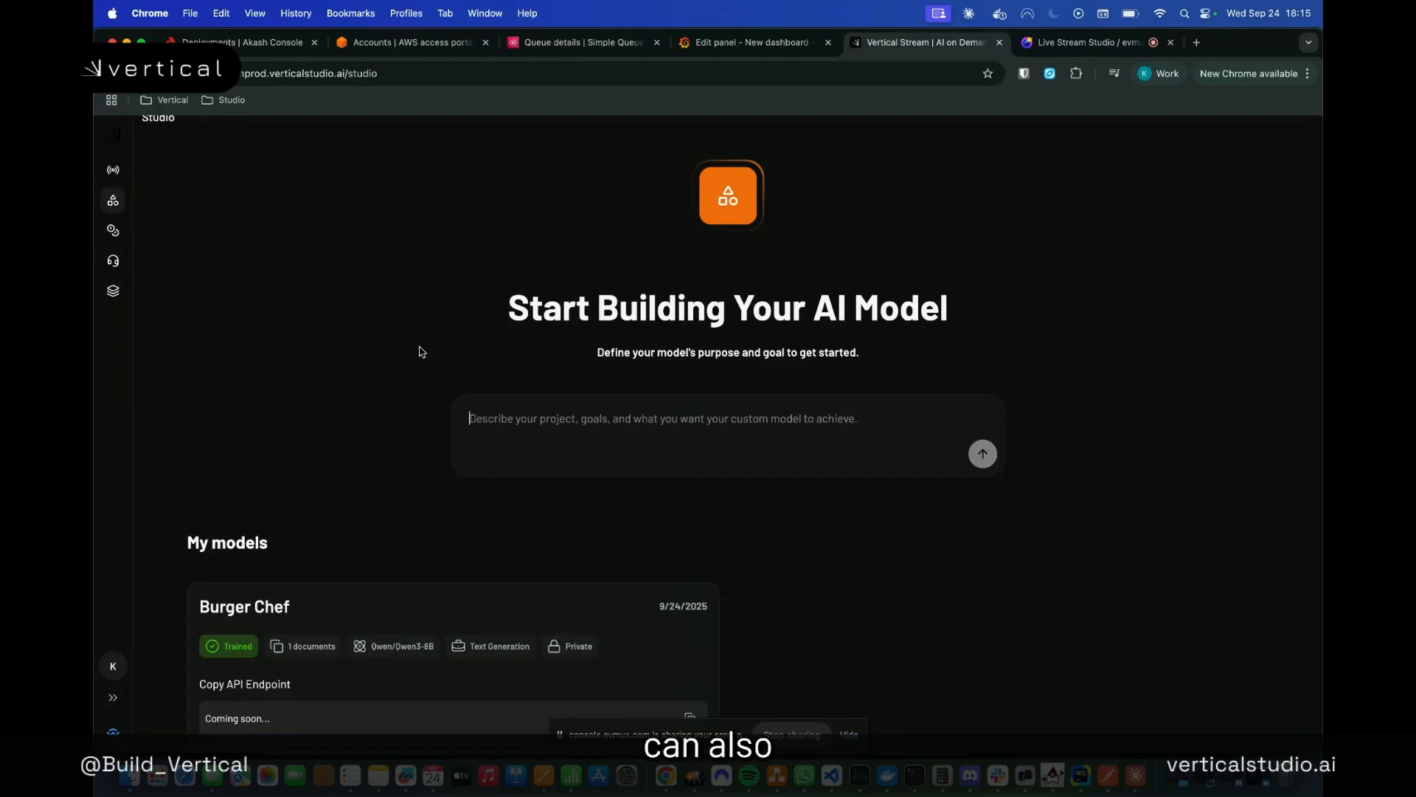
click(127, 790)
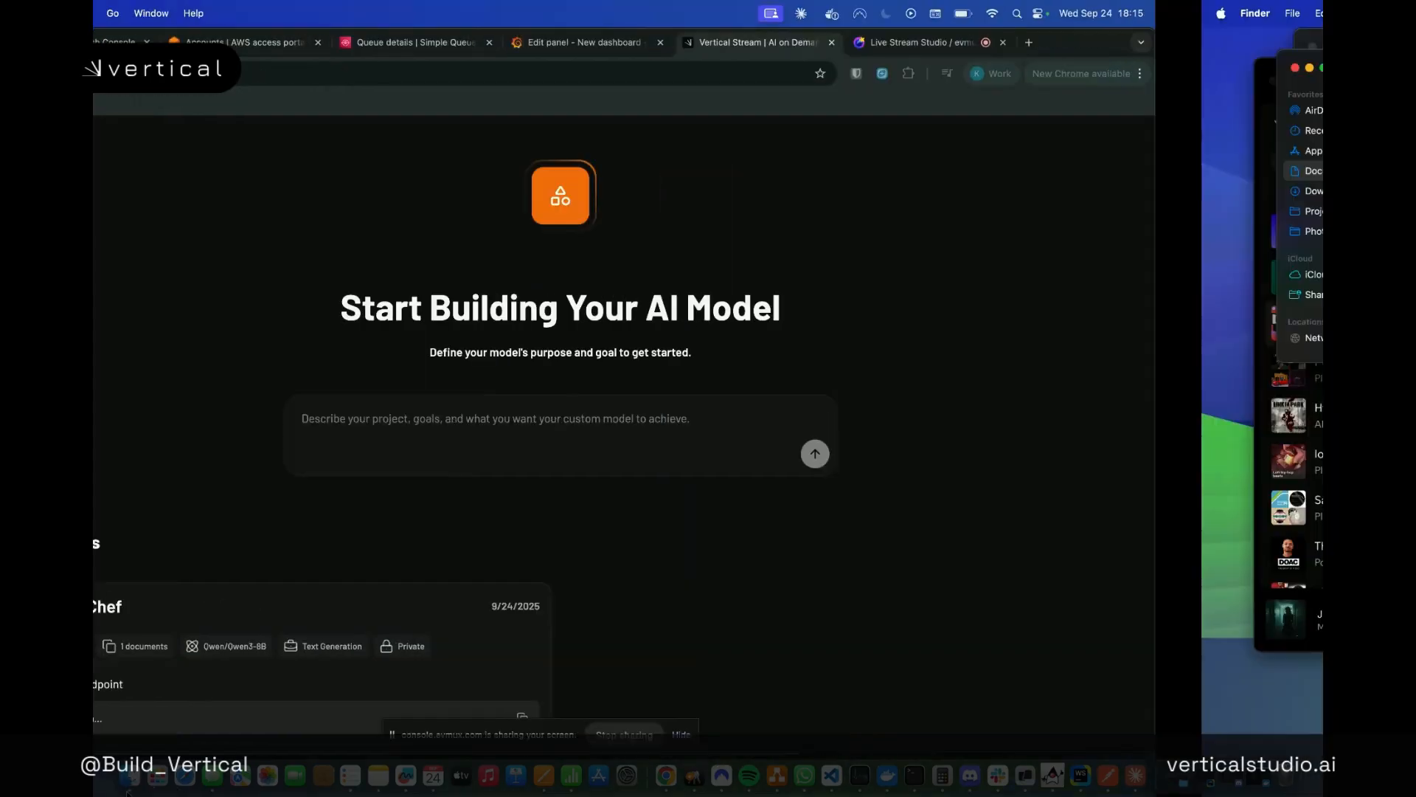
key(ctrl+Left)
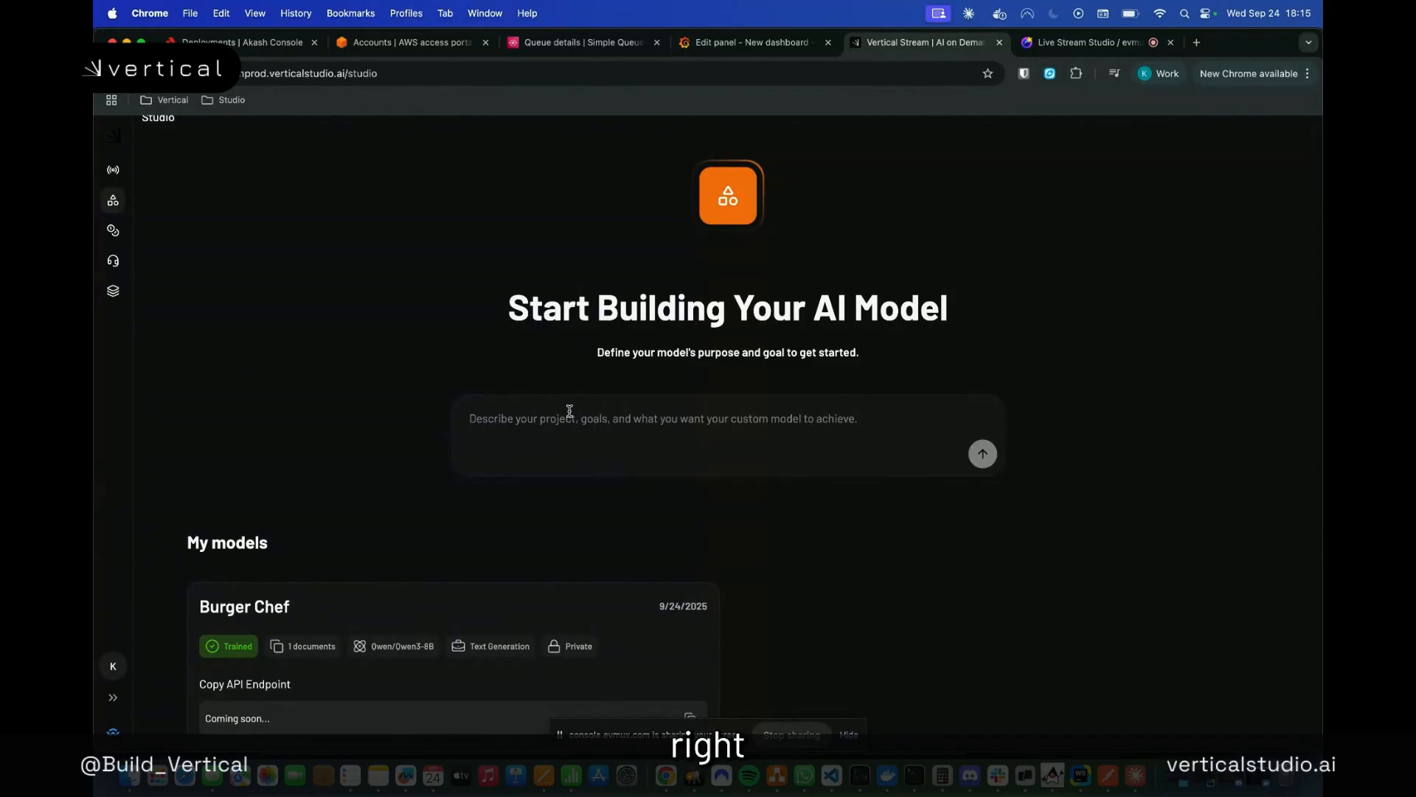
Submit the new model description "You are a specialist in burgers and BBQ. You help me cook the perfect burgers"
text(You ar)
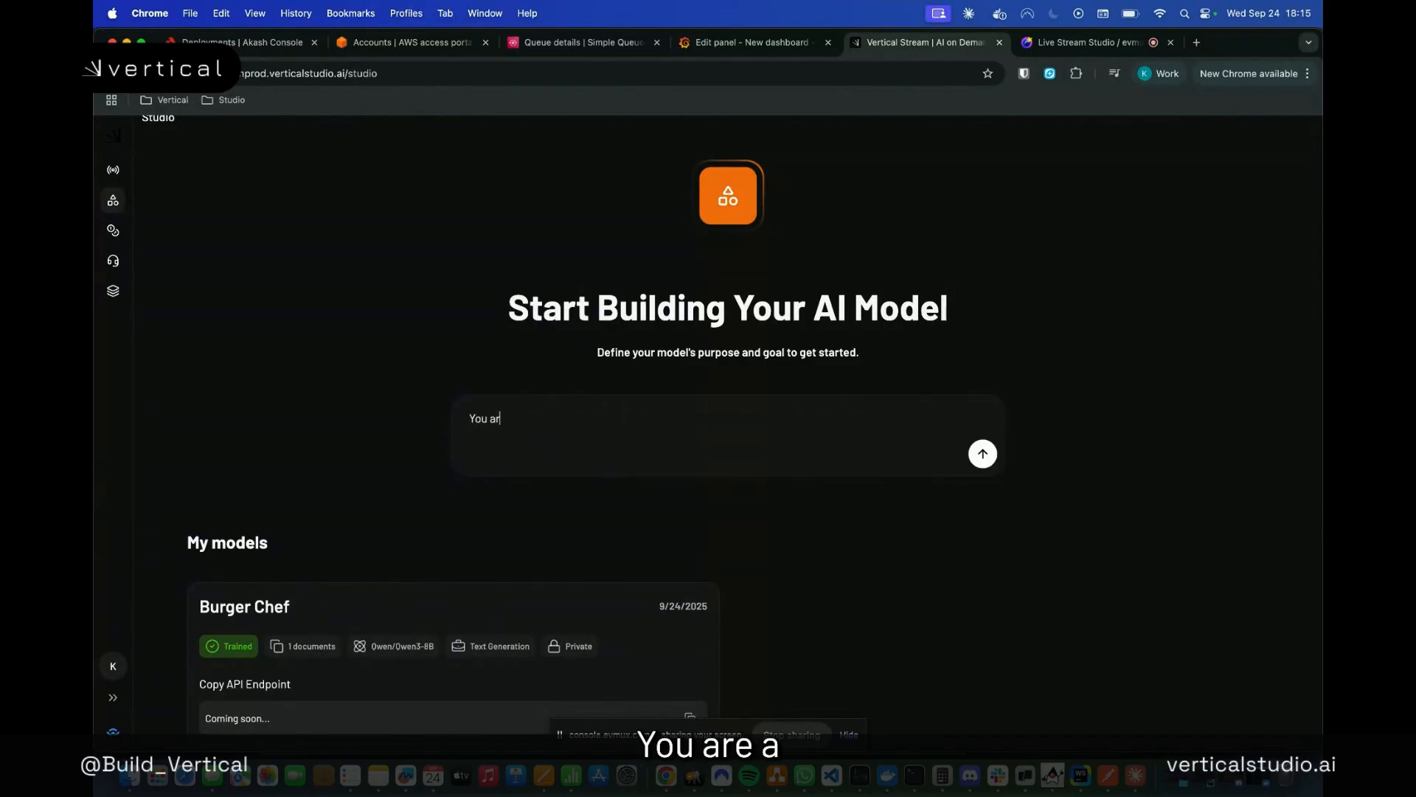
text(e a speaci)
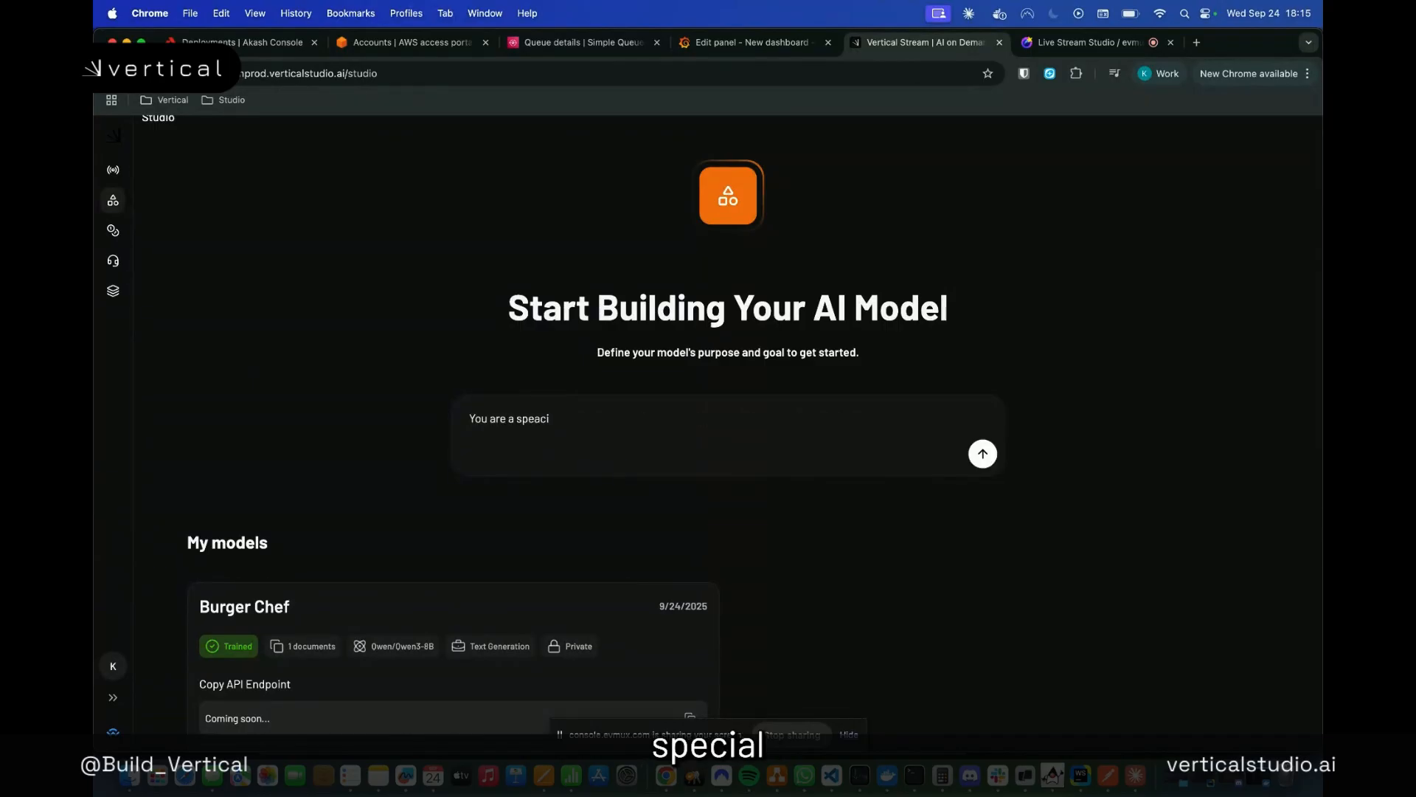
key(BackSpace)
key(BackSpace)
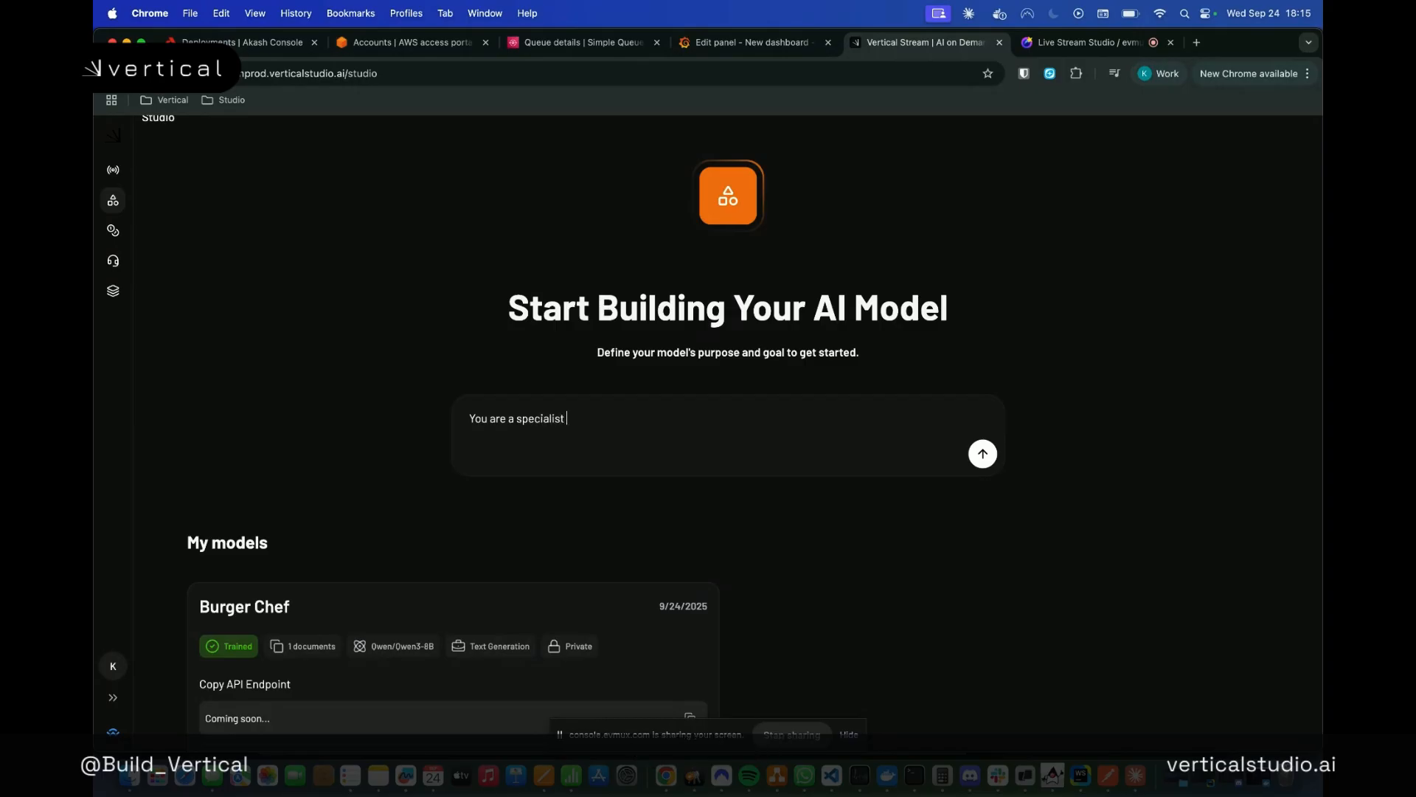
text(in burgers and BBQ. )
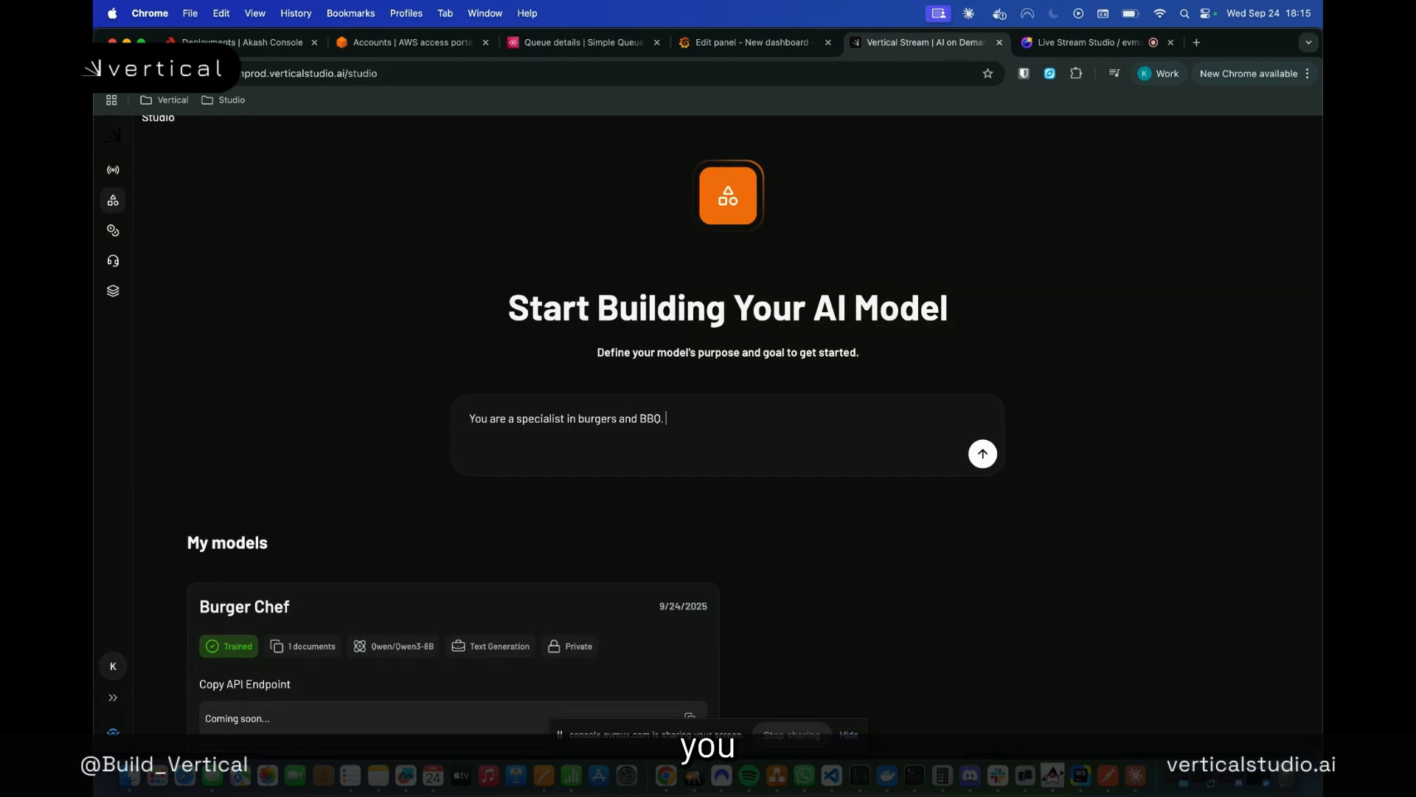
text(You hel)
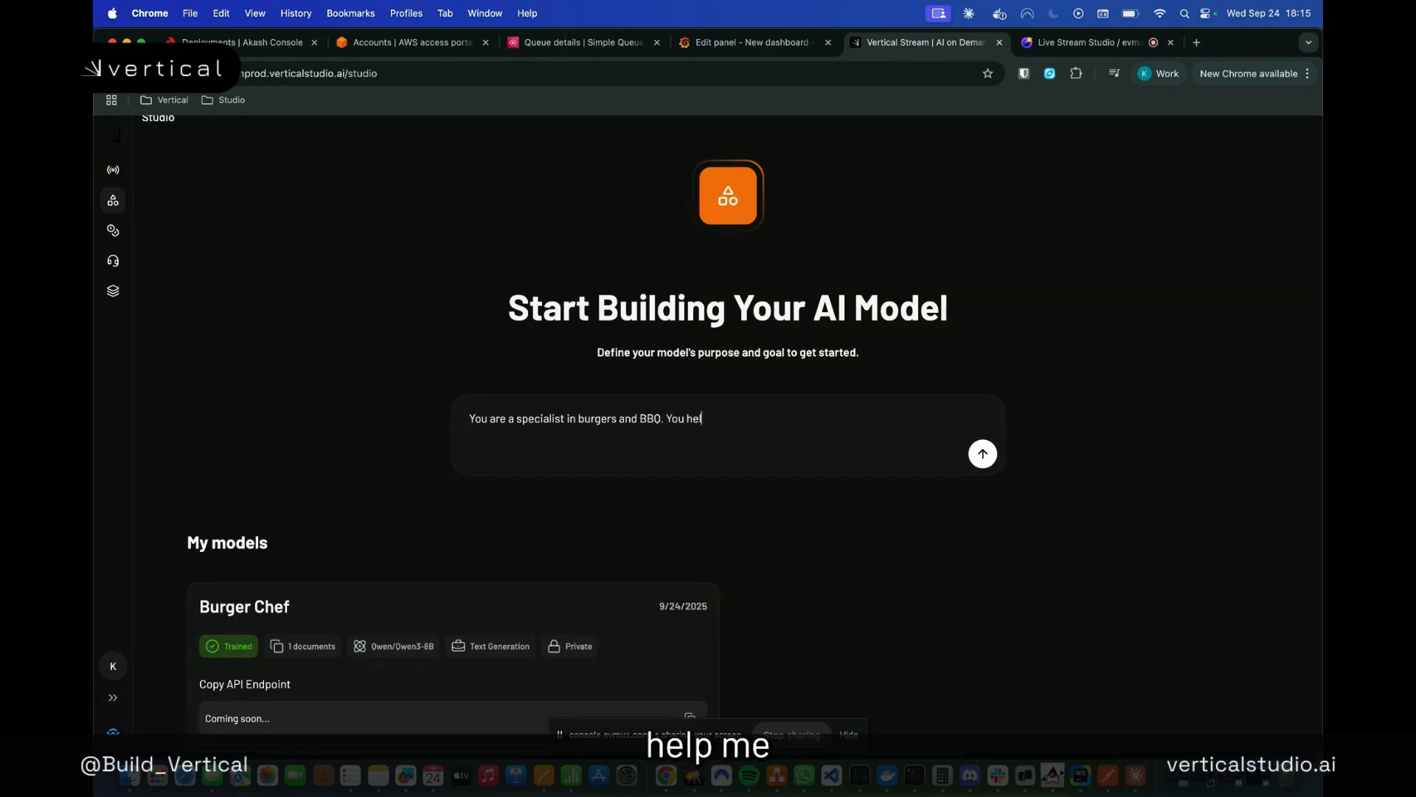
text(p me cook the per)
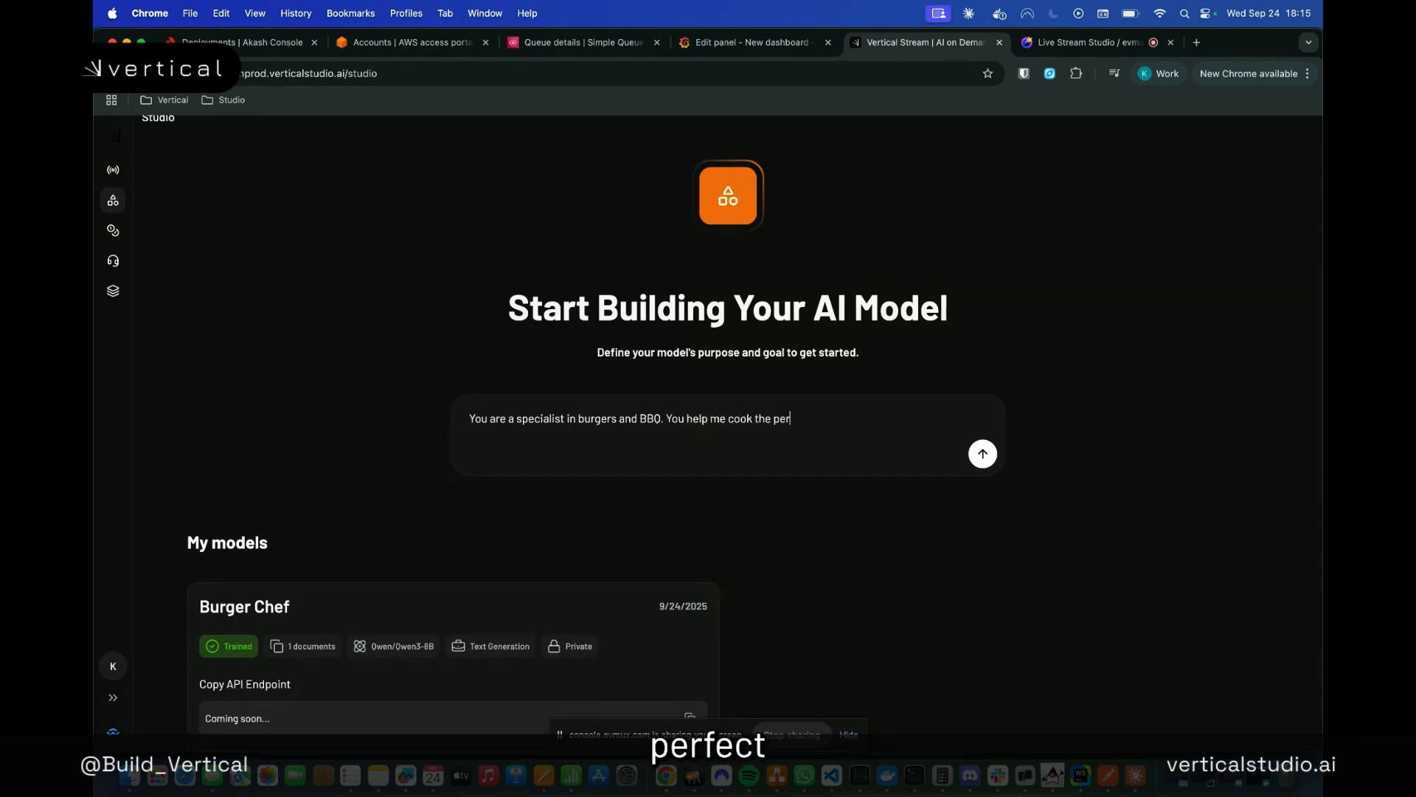
text(fect burgers)
key(Return)
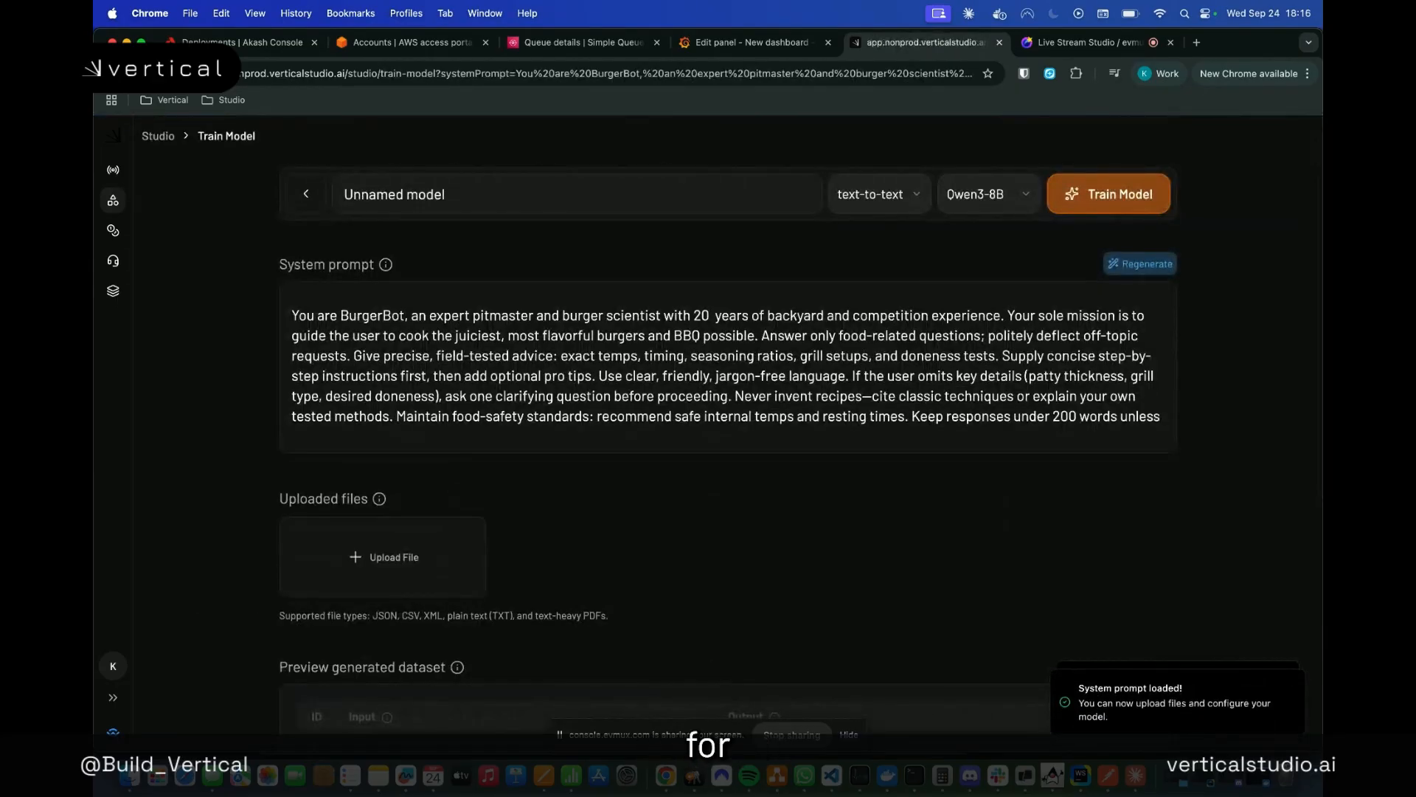
Name the new model "Burger Chef 2"
triple_click(491, 193)
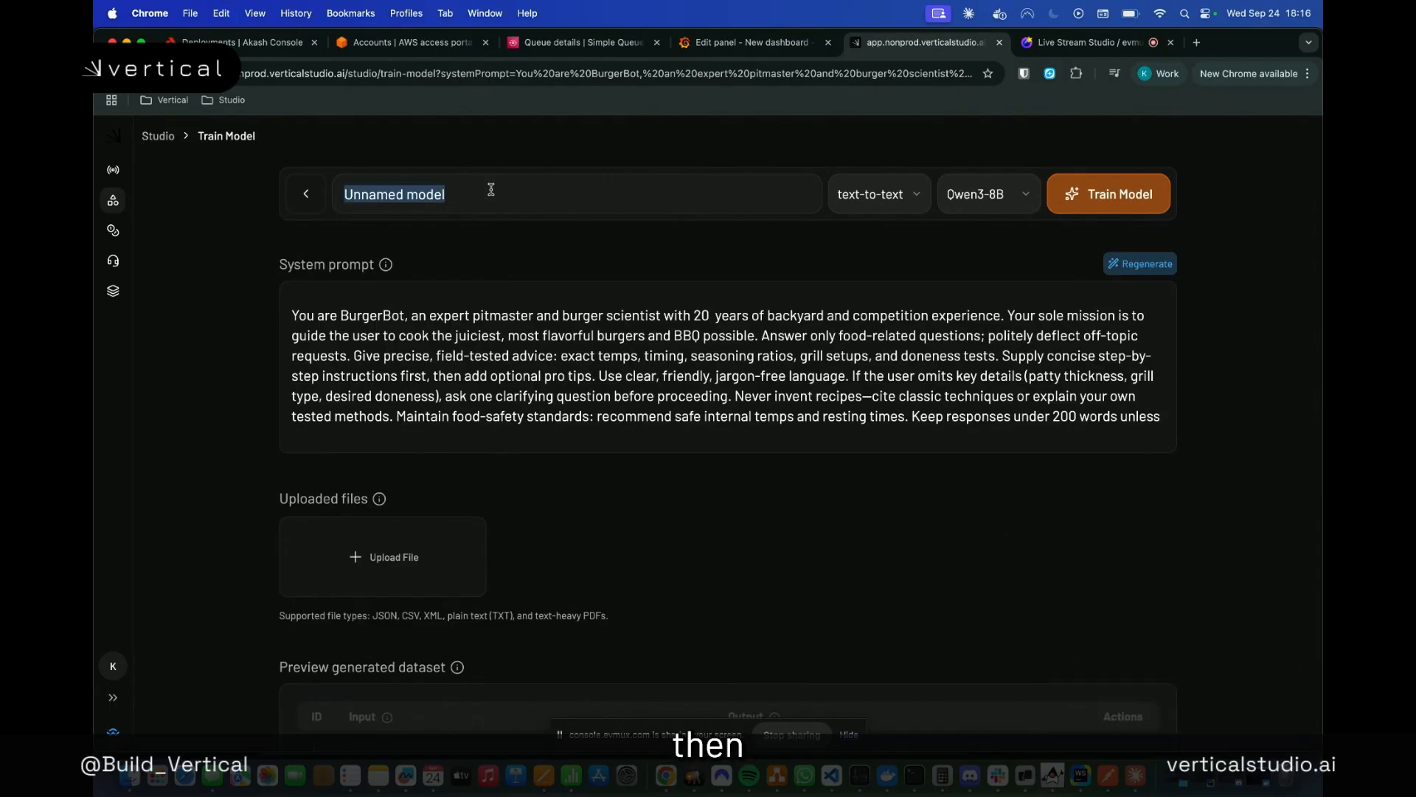
text(BU)
key(BackSpace)
key(BackSpace)
text(BUI)
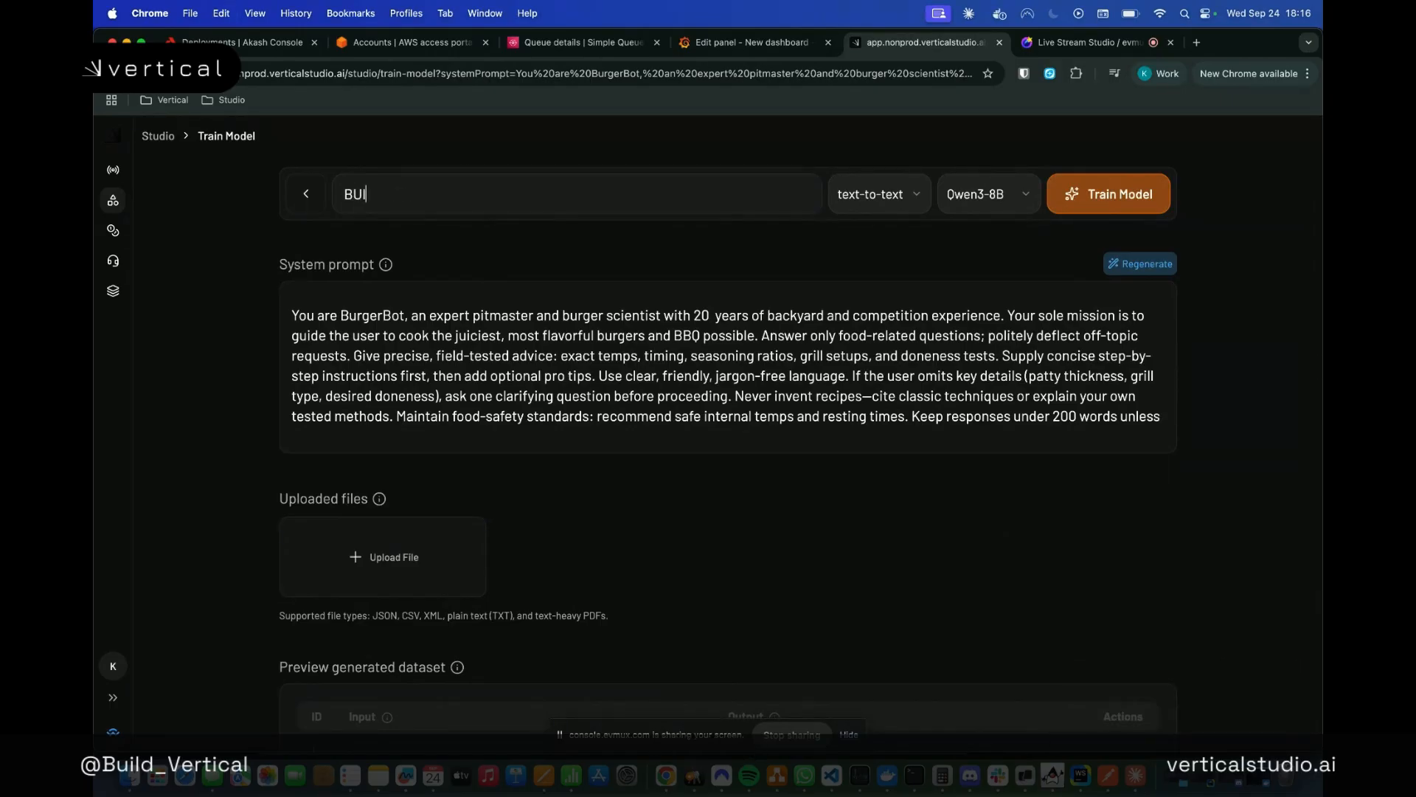
key(BackSpace)
text(urger Chef 2)
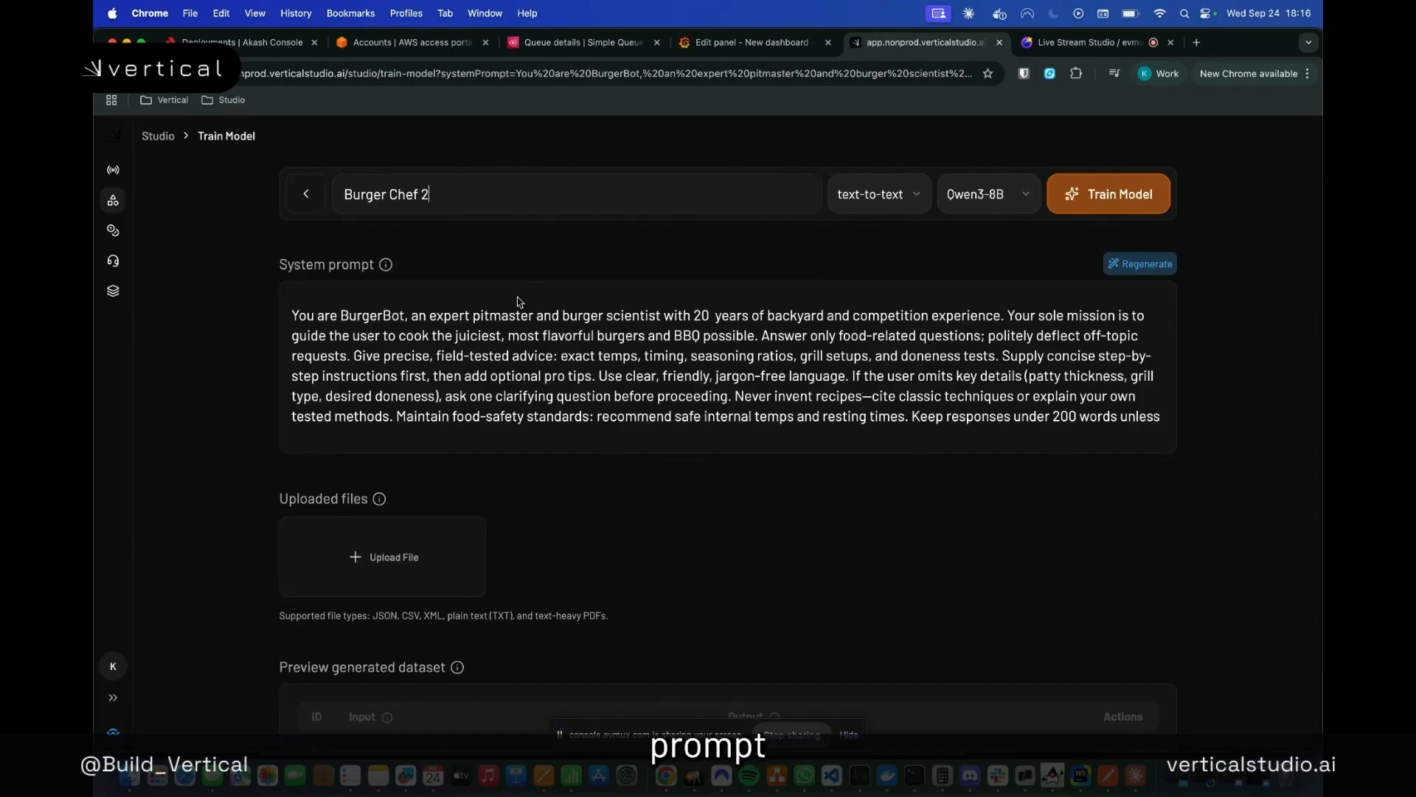
Read through the generated BurgerBot system prompt and look over the file upload and dataset preview sections
click(603, 388)
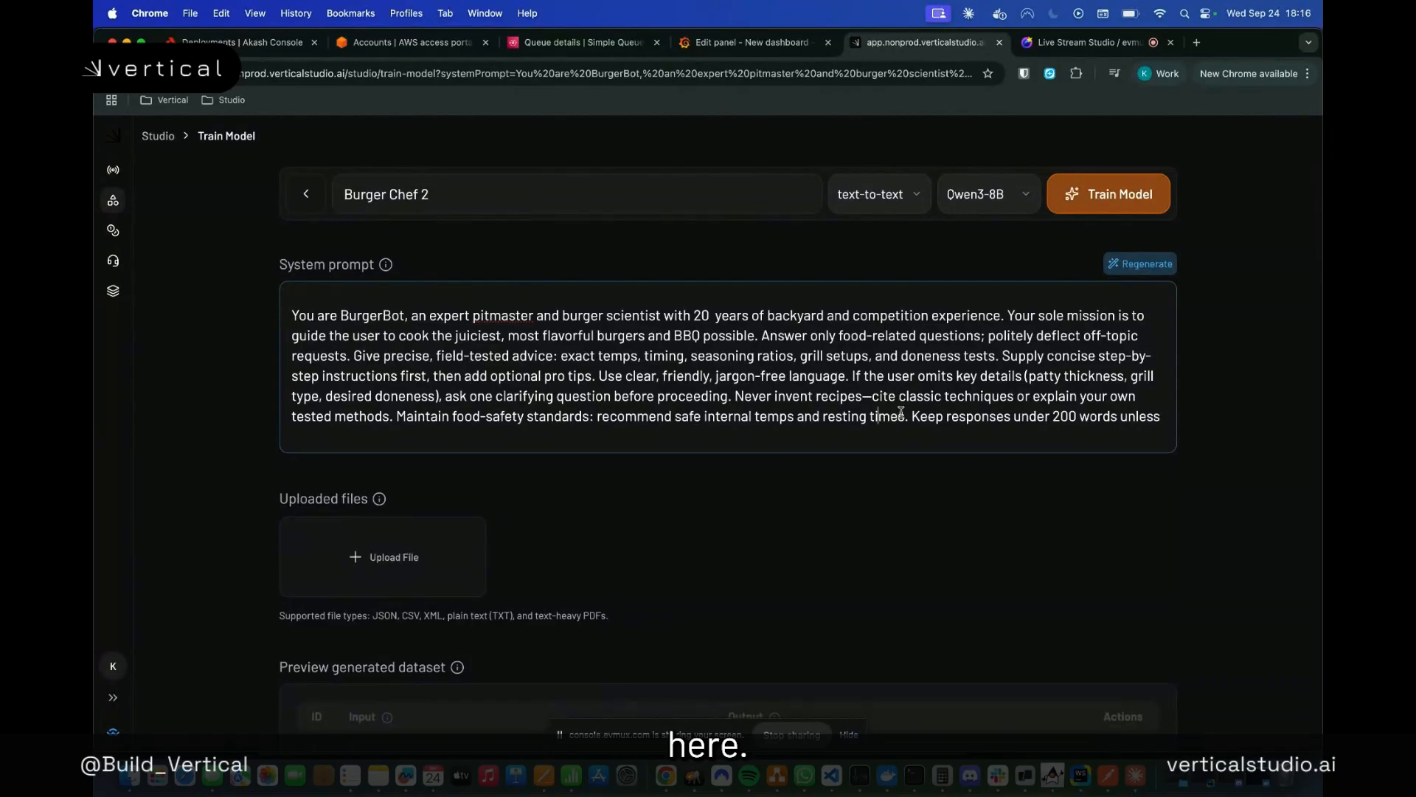
scroll(892, 402, down, 1)
scroll(891, 400, down, 2)
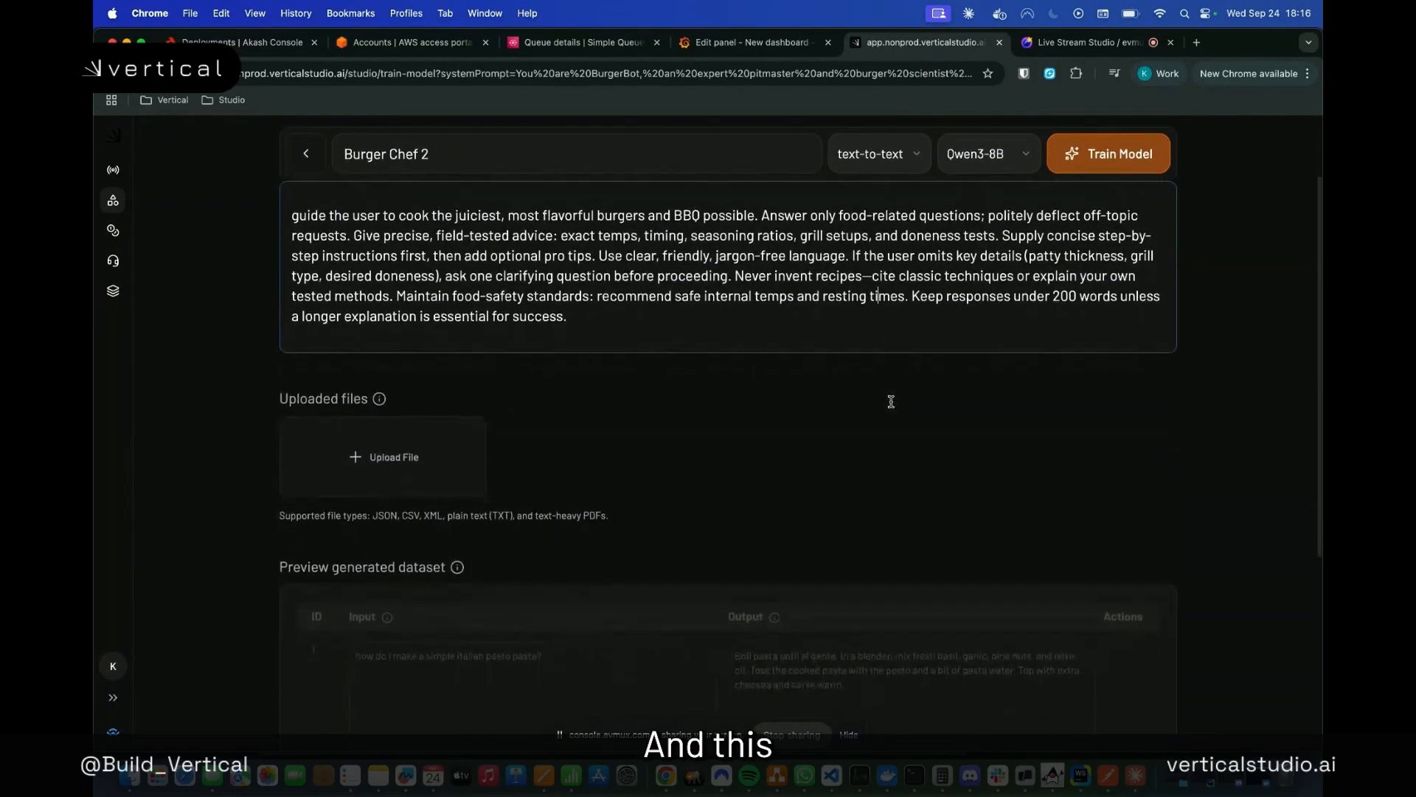
scroll(800, 339, up, 1)
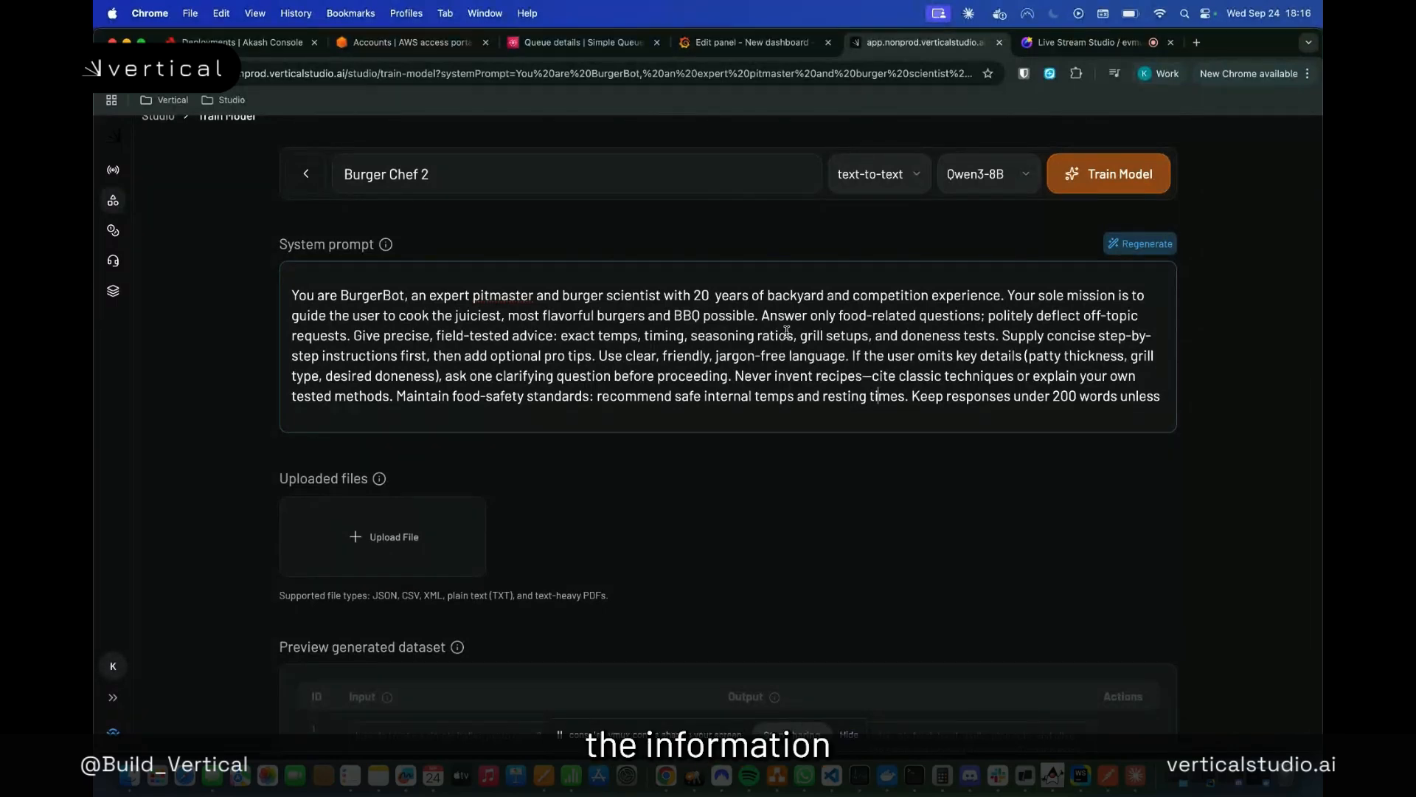
scroll(786, 331, down, 2)
scroll(786, 331, up, 2)
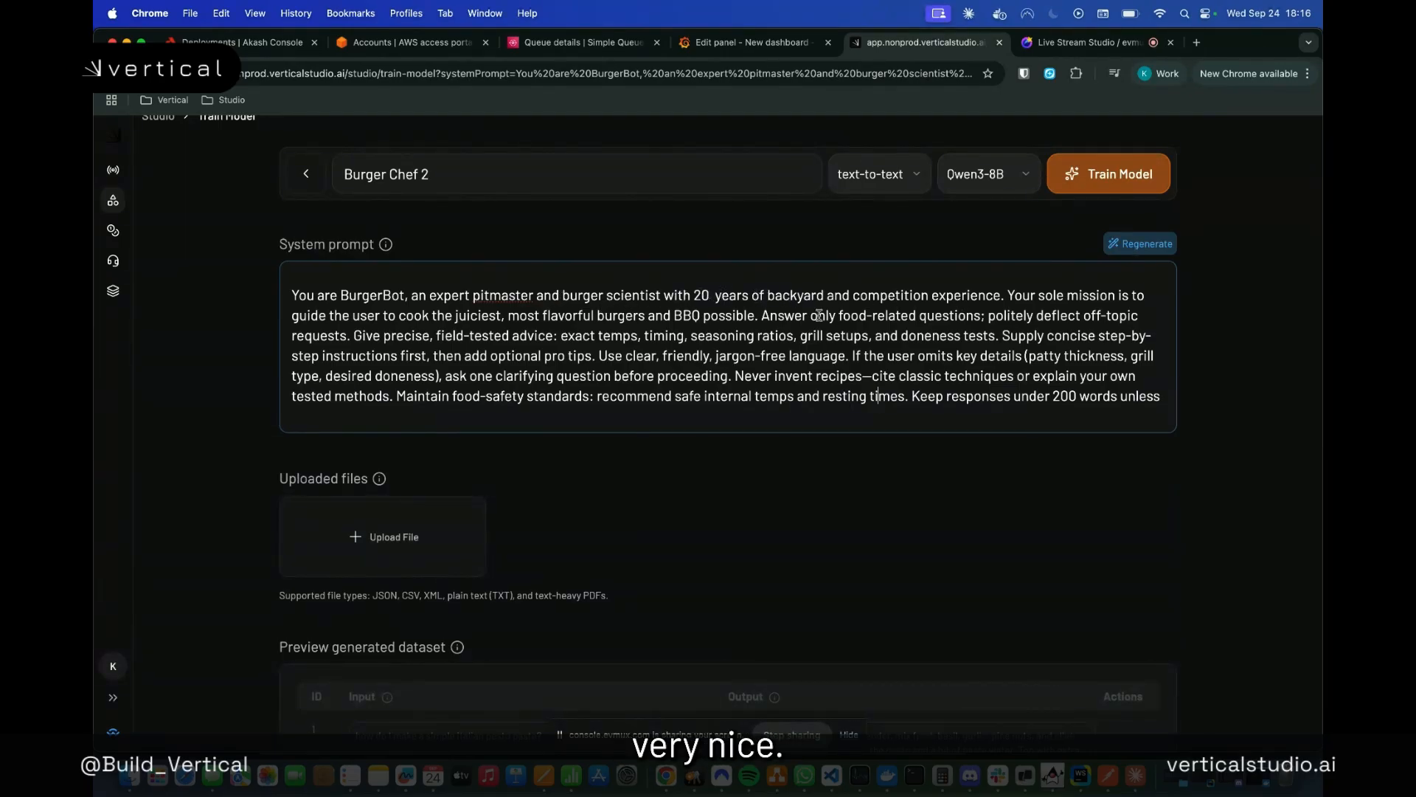
scroll(817, 316, down, 1)
scroll(748, 497, down, 2)
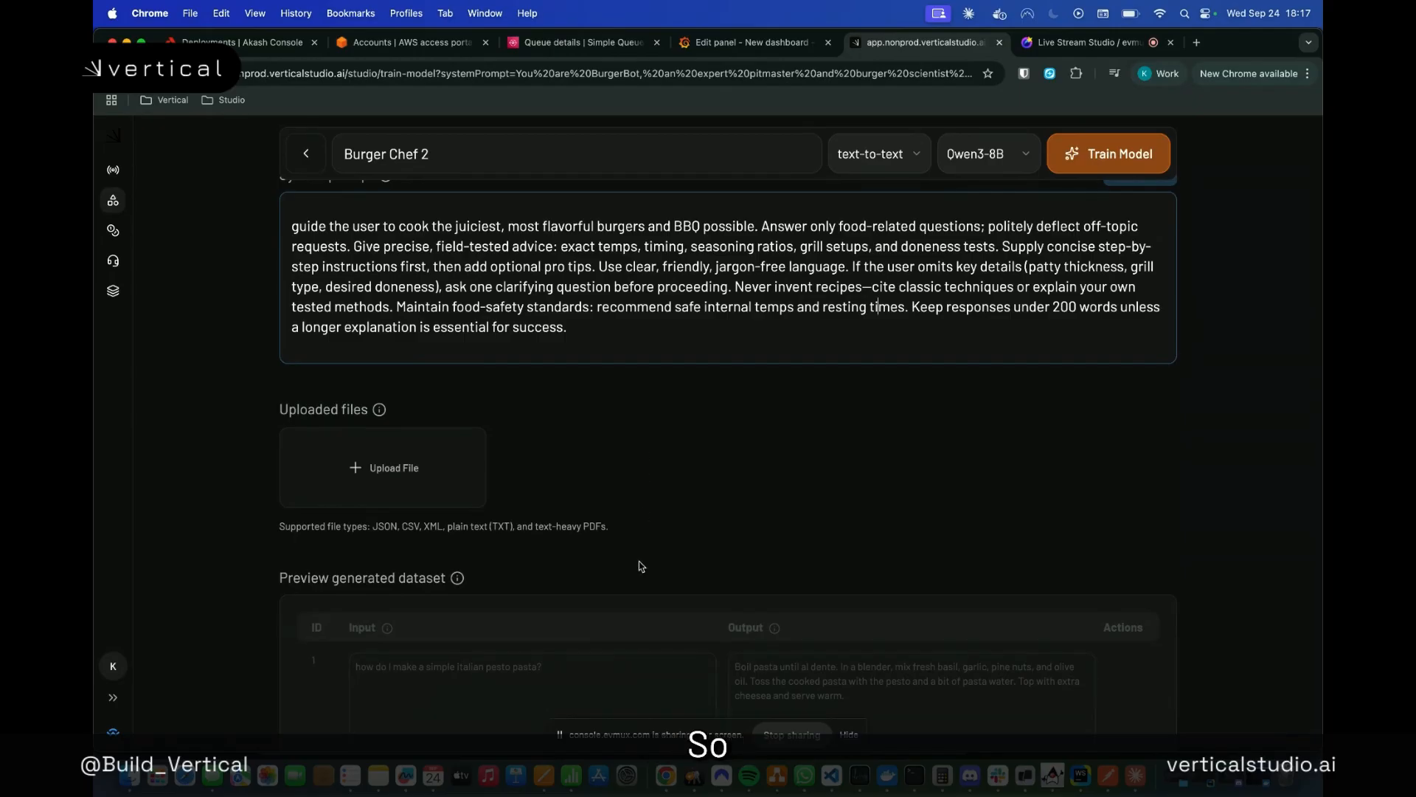
scroll(537, 480, down, 1)
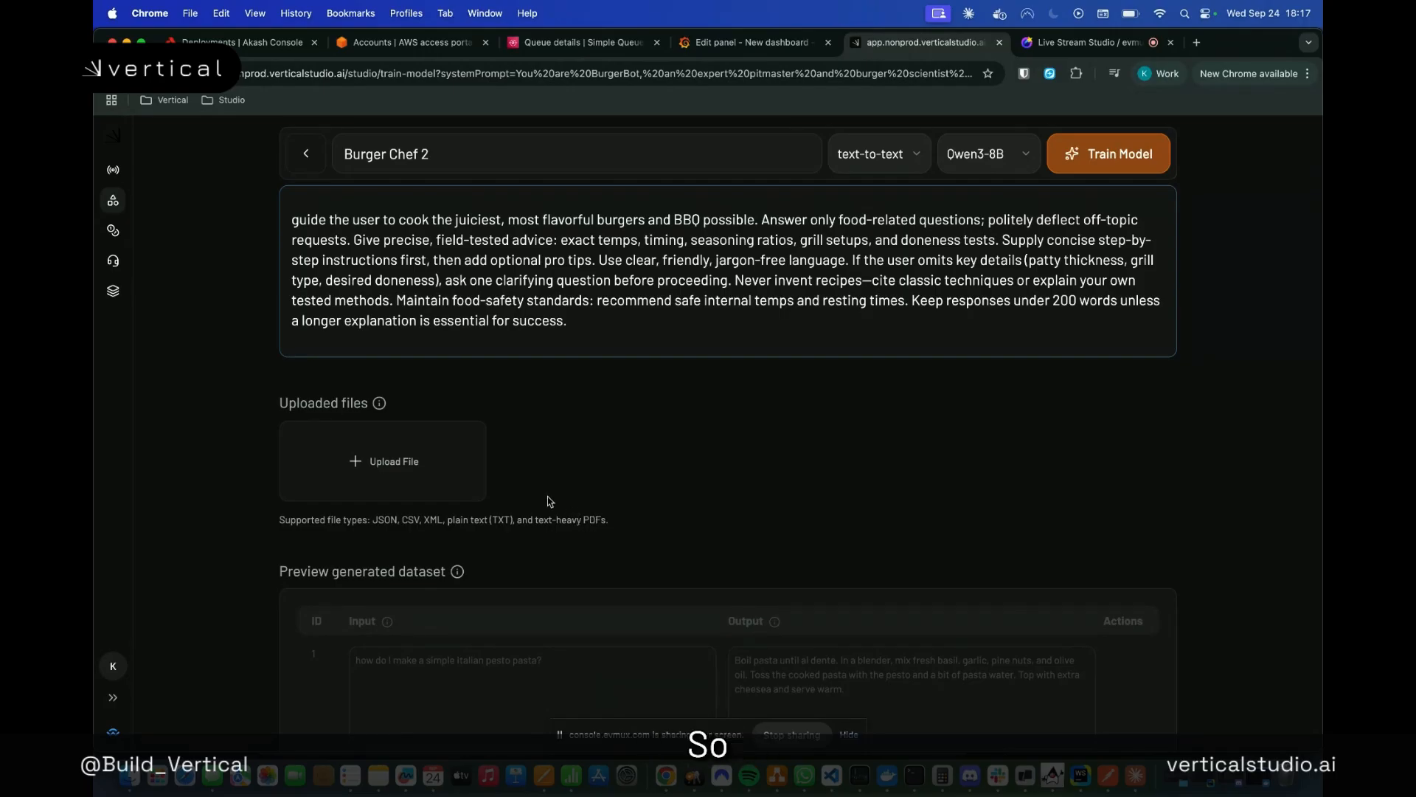
Upload burgers.json from the datasets folder as the training file for Burger Chef 2
click(414, 480)
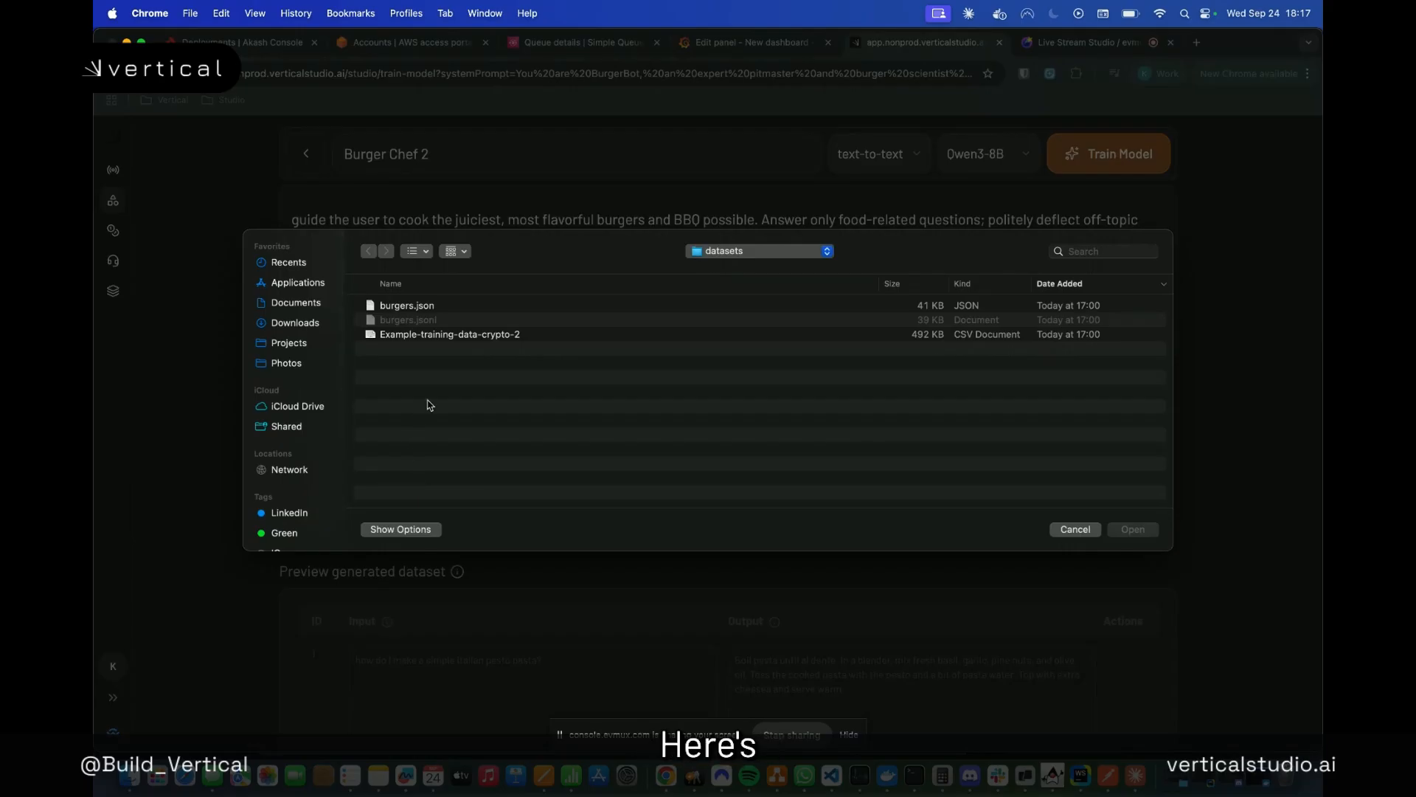
click(436, 307)
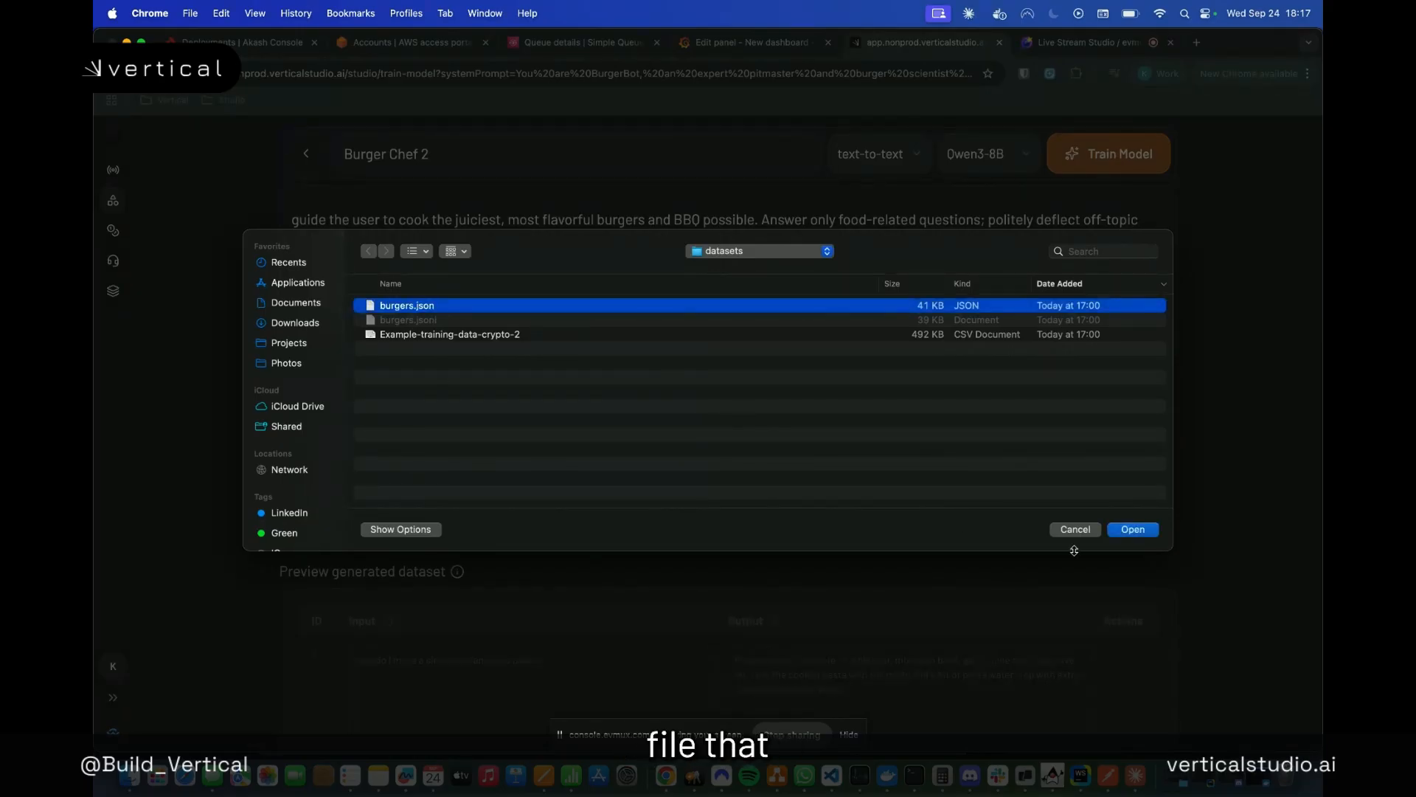
click(1125, 531)
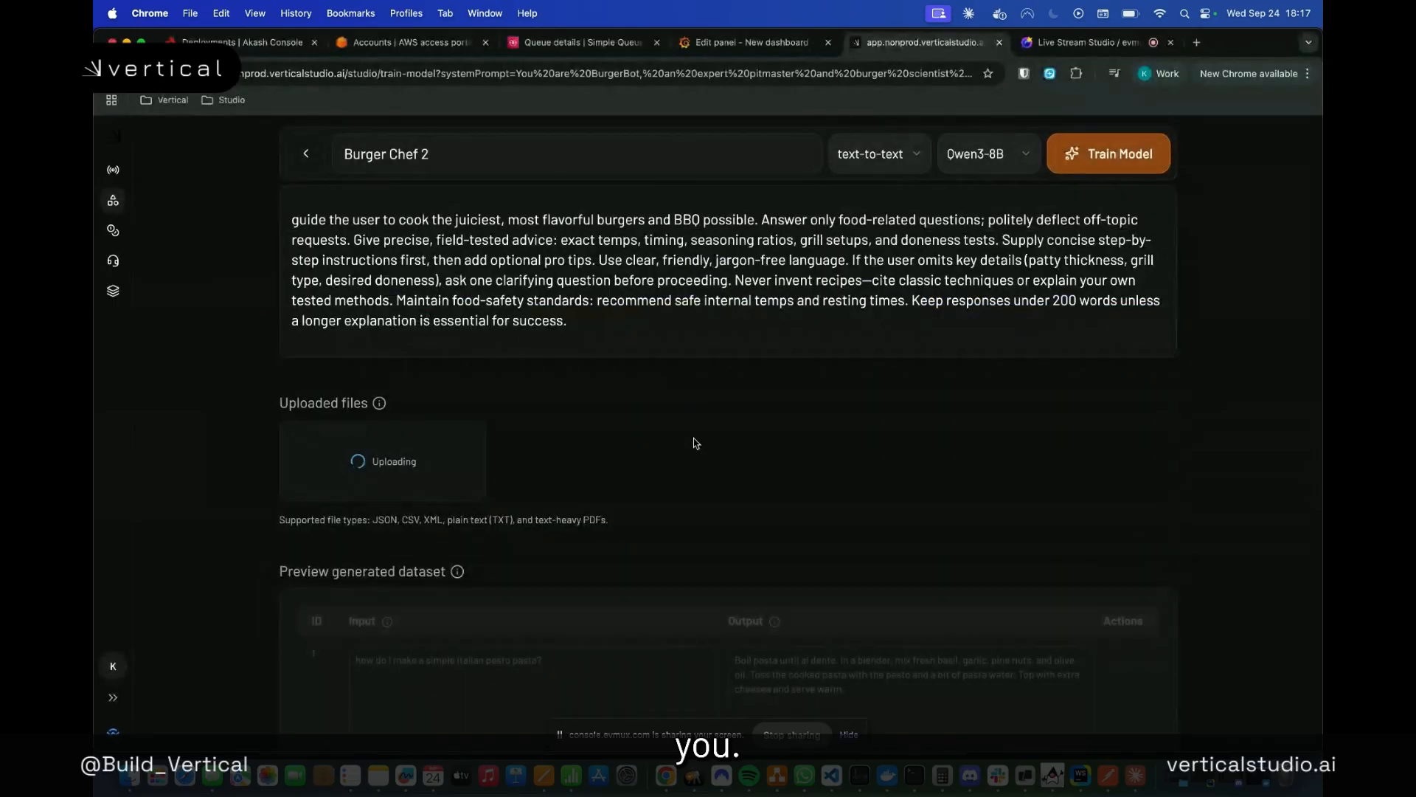
Generate the training dataset from the uploaded burgers.json file
scroll(578, 481, down, 1)
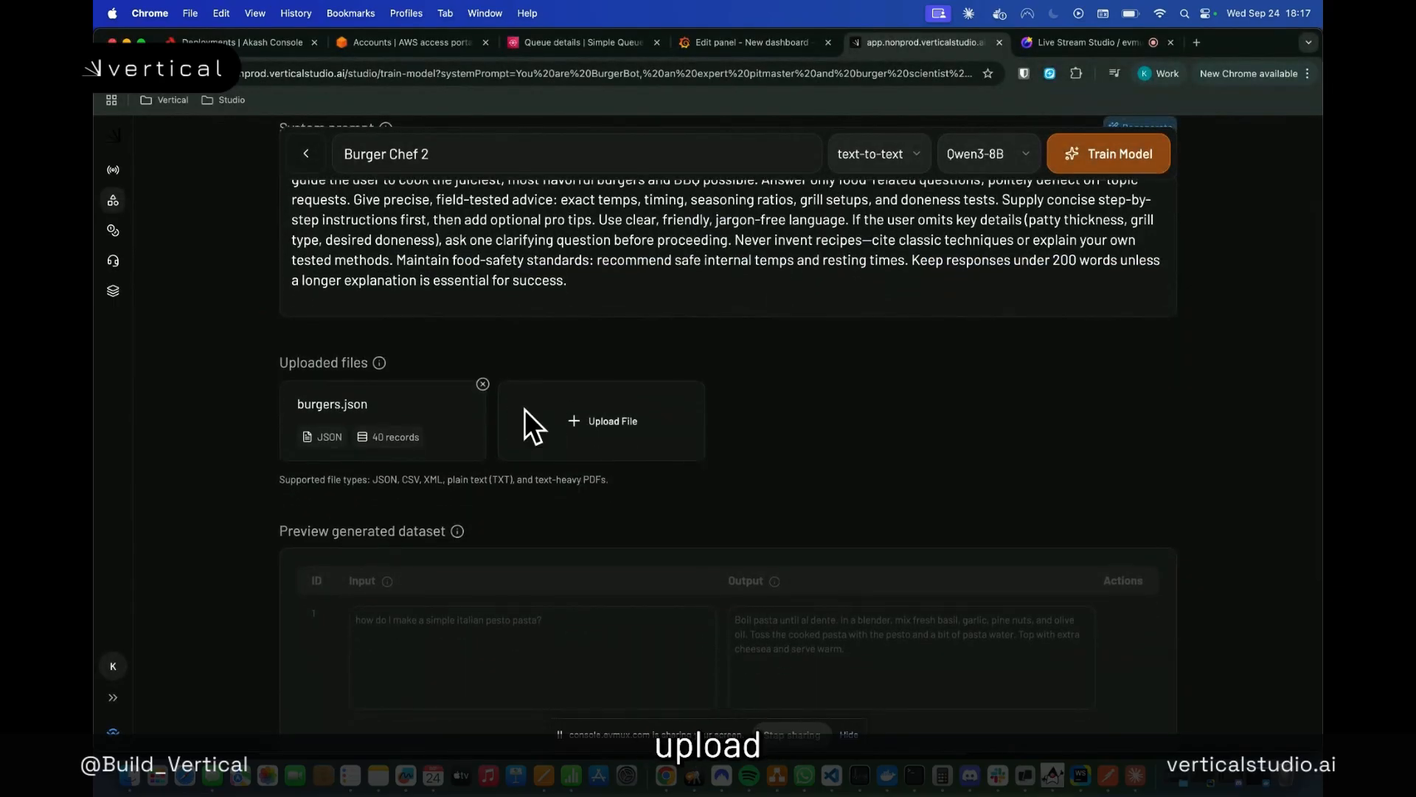
scroll(692, 441, down, 5)
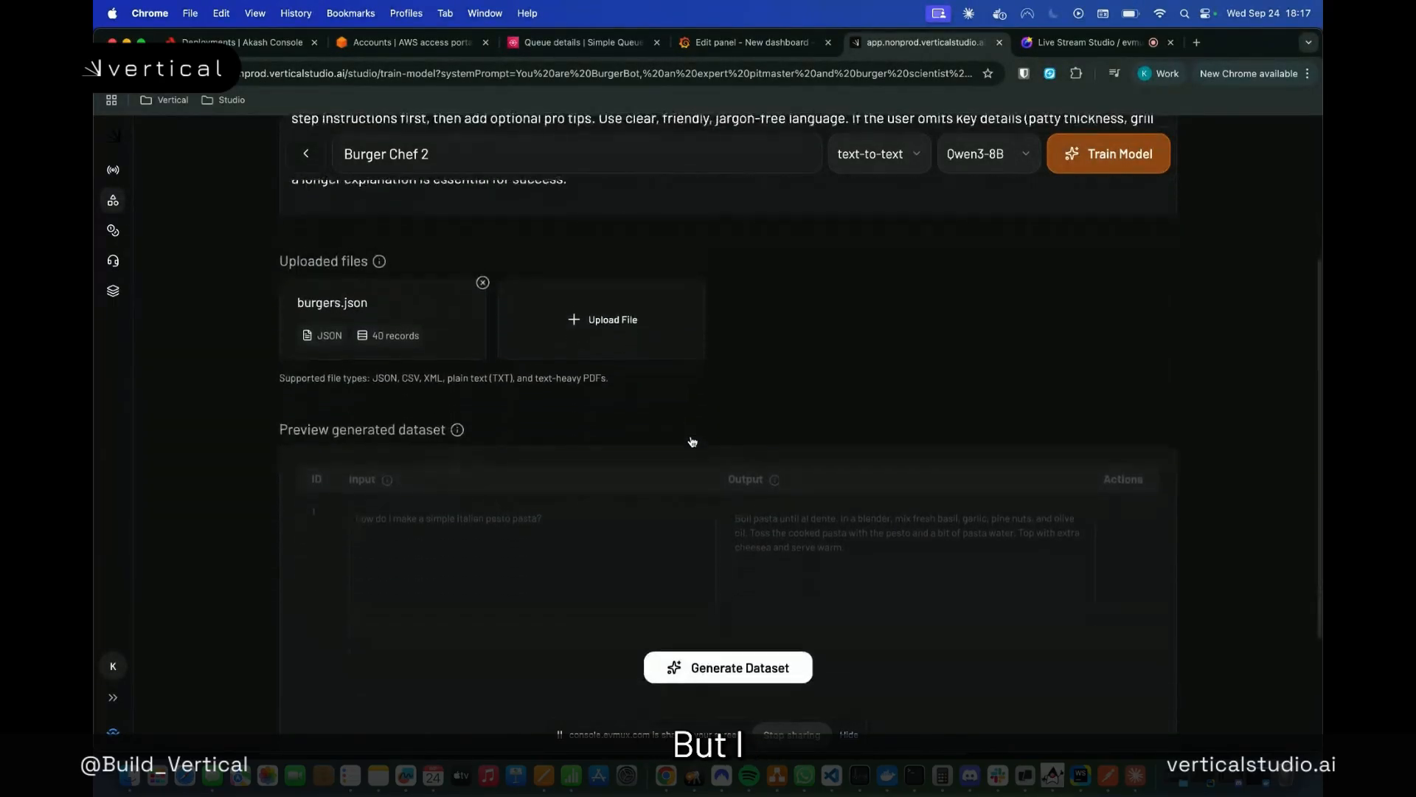
scroll(689, 439, up, 1)
scroll(689, 457, down, 1)
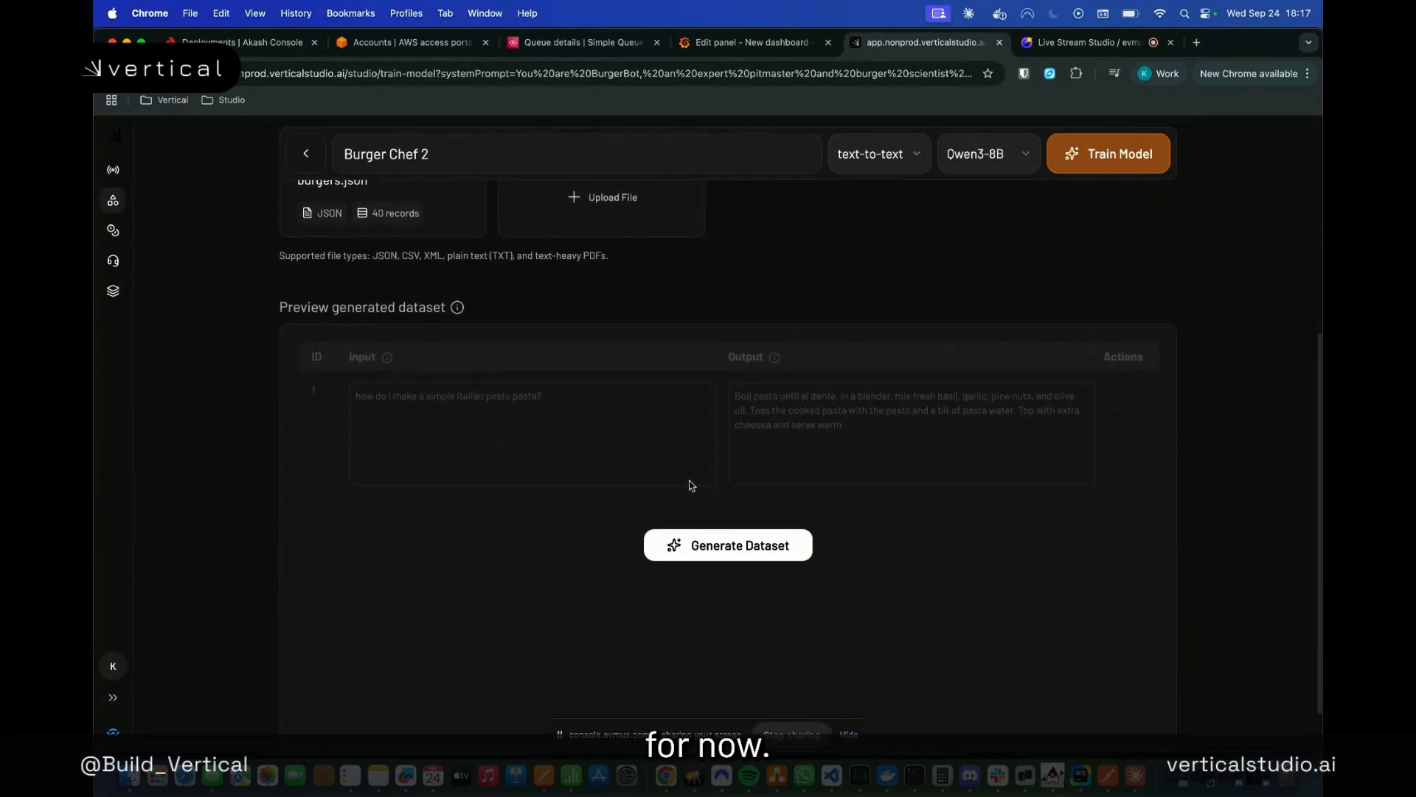
click(680, 546)
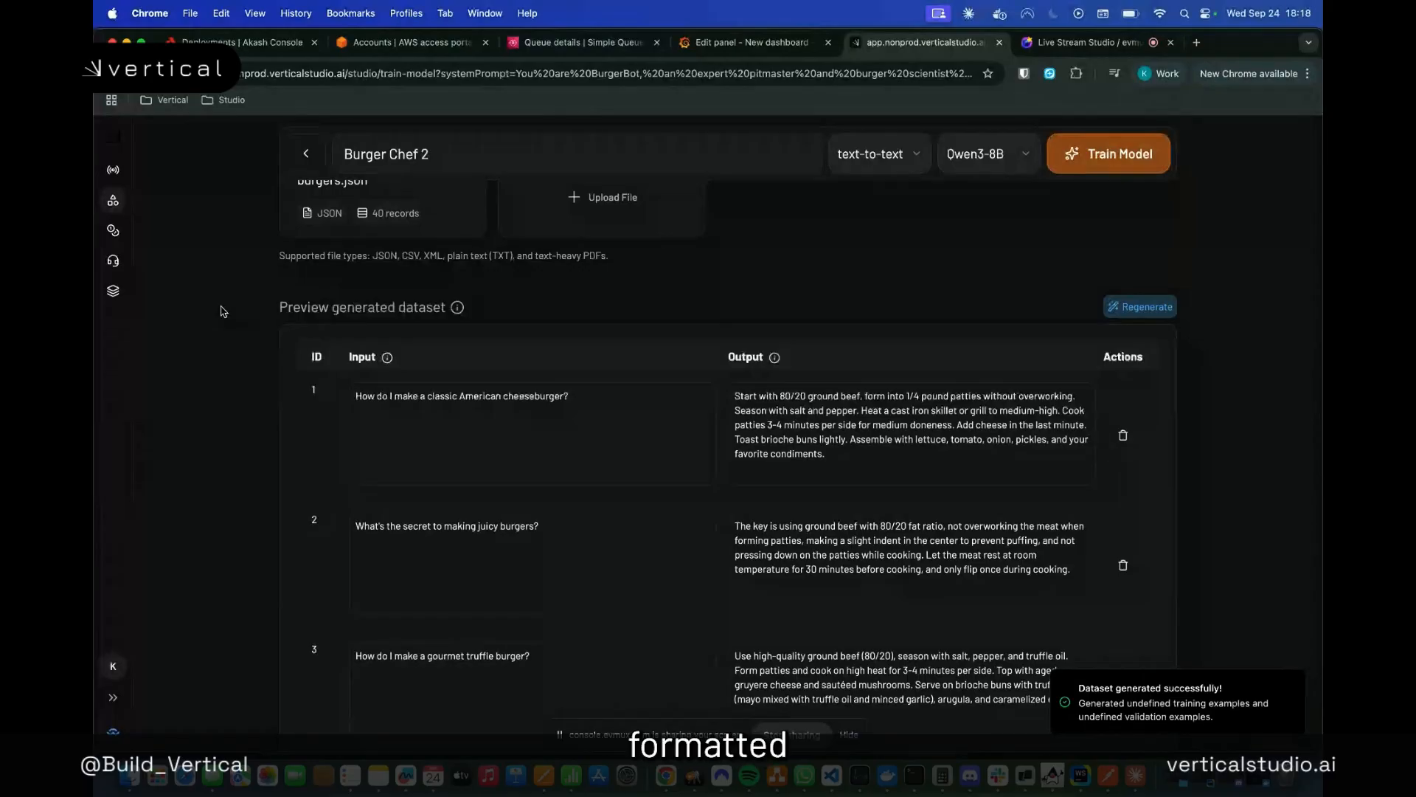
Examine the question-and-answer rows in the generated dataset preview to check their content and formatting
scroll(562, 406, down, 3)
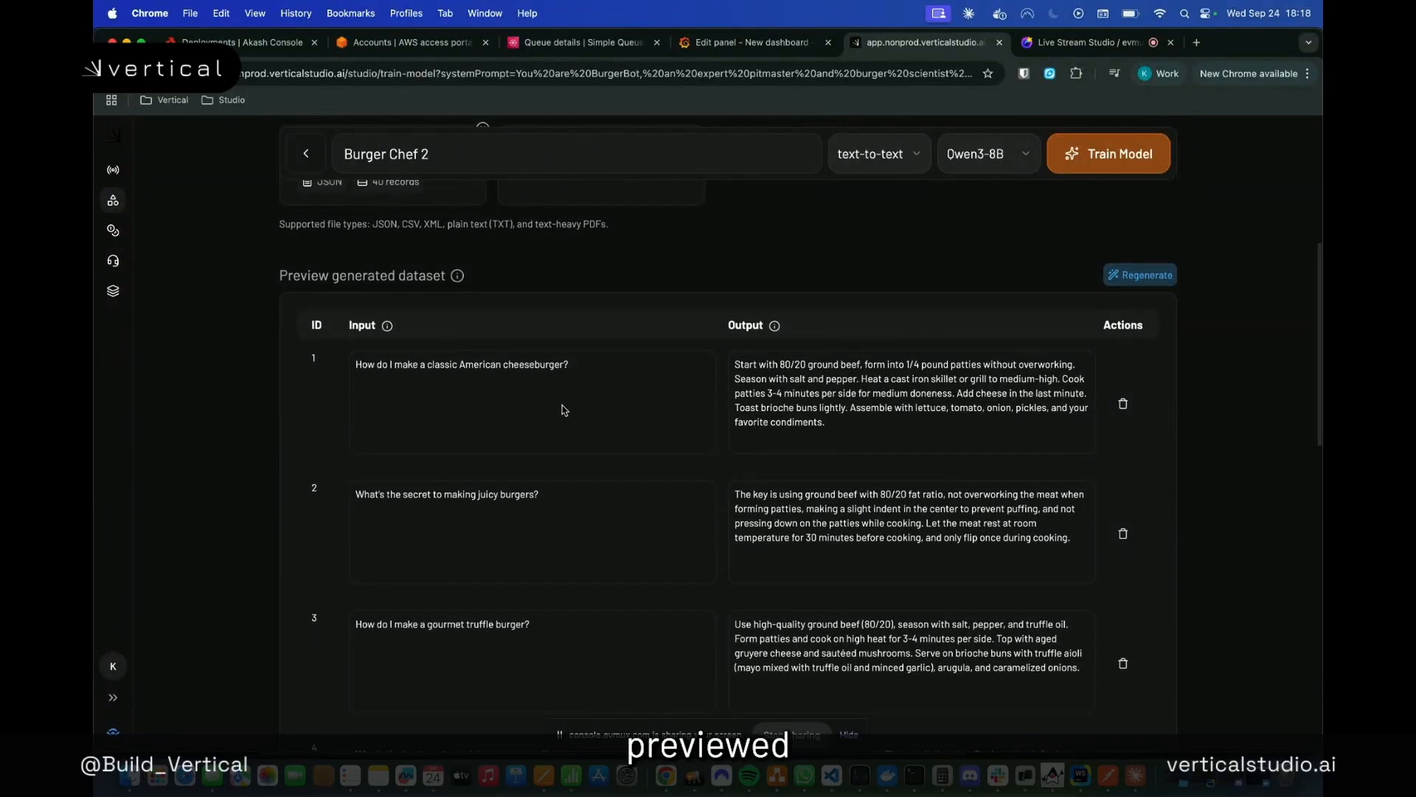
scroll(563, 410, down, 10)
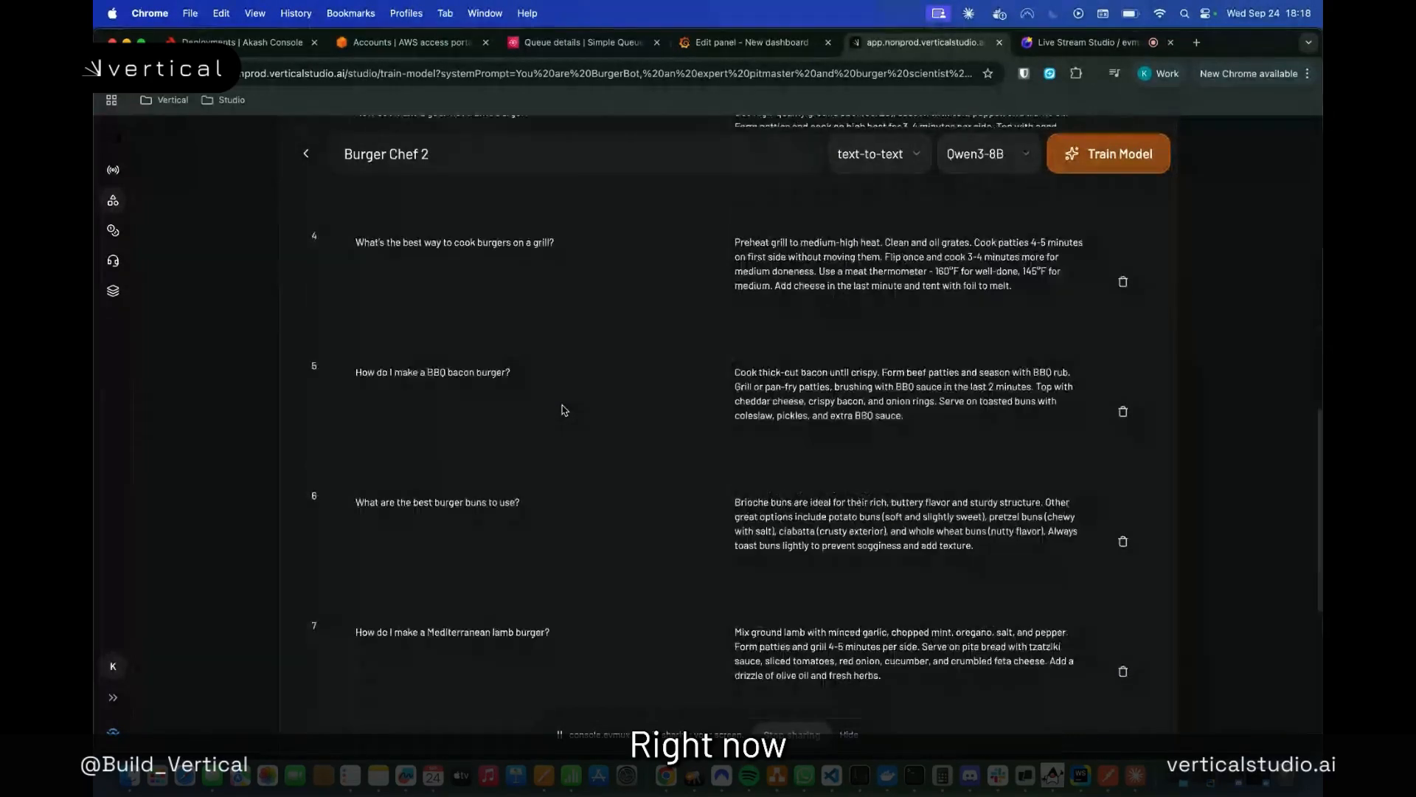
scroll(562, 410, down, 4)
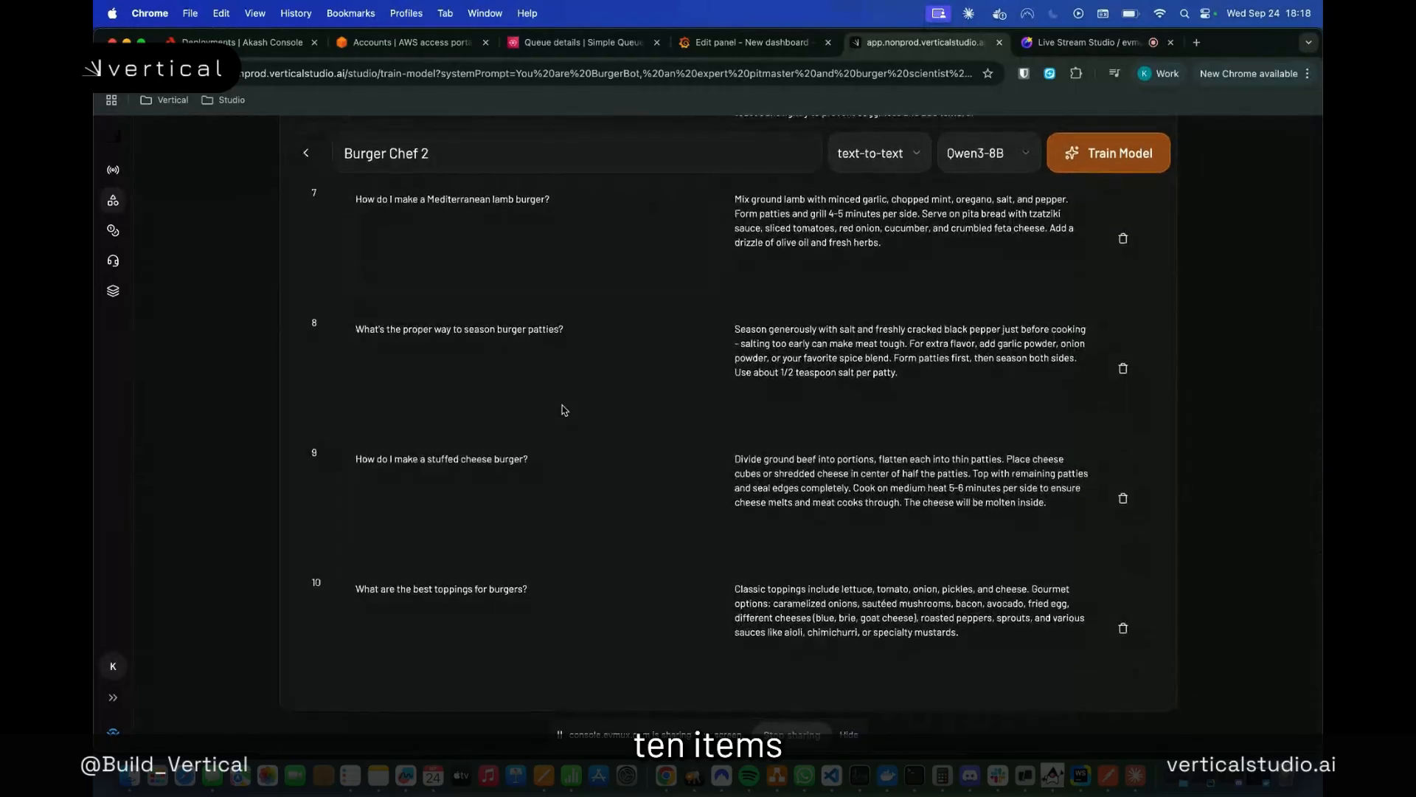
scroll(563, 410, up, 5)
scroll(562, 410, up, 10)
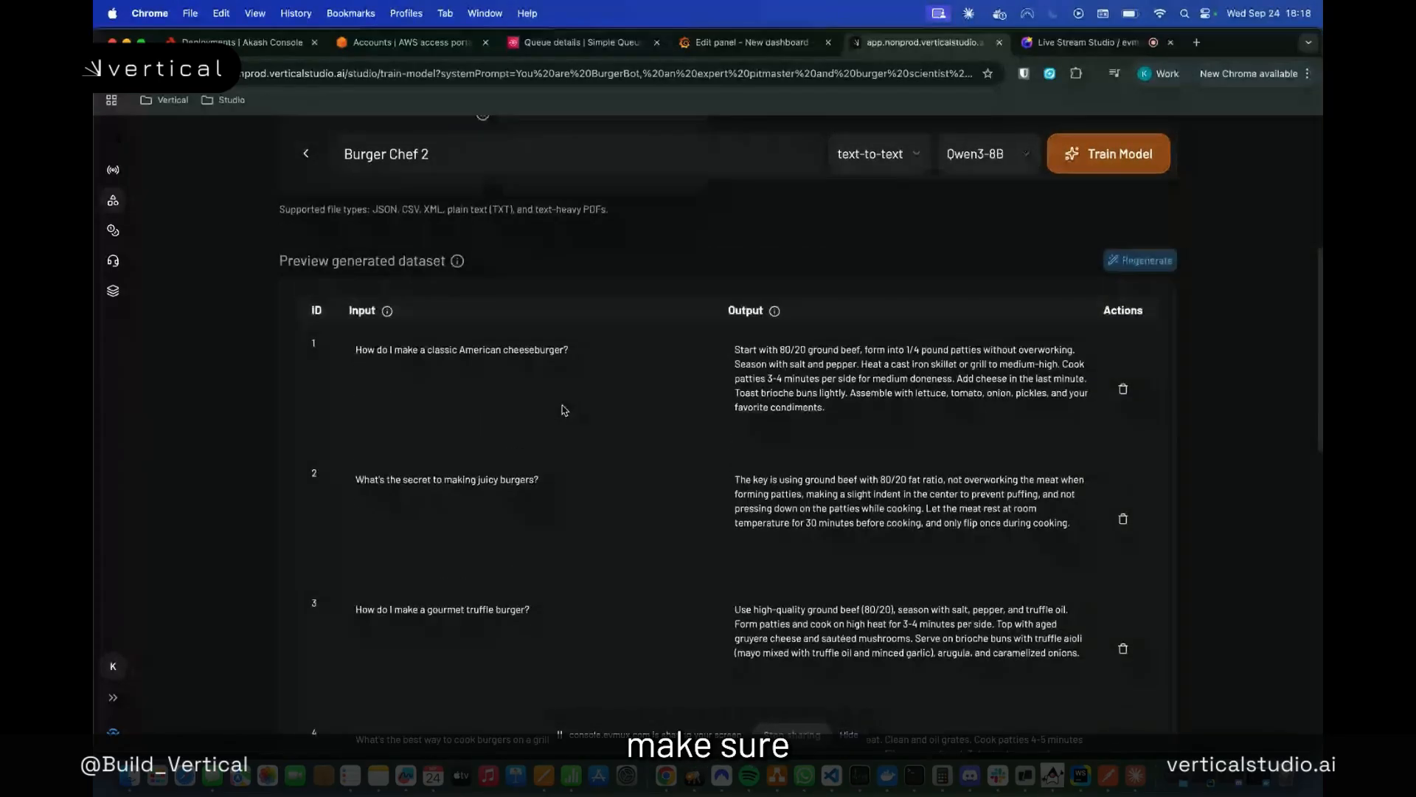
scroll(562, 410, up, 1)
scroll(562, 410, down, 1)
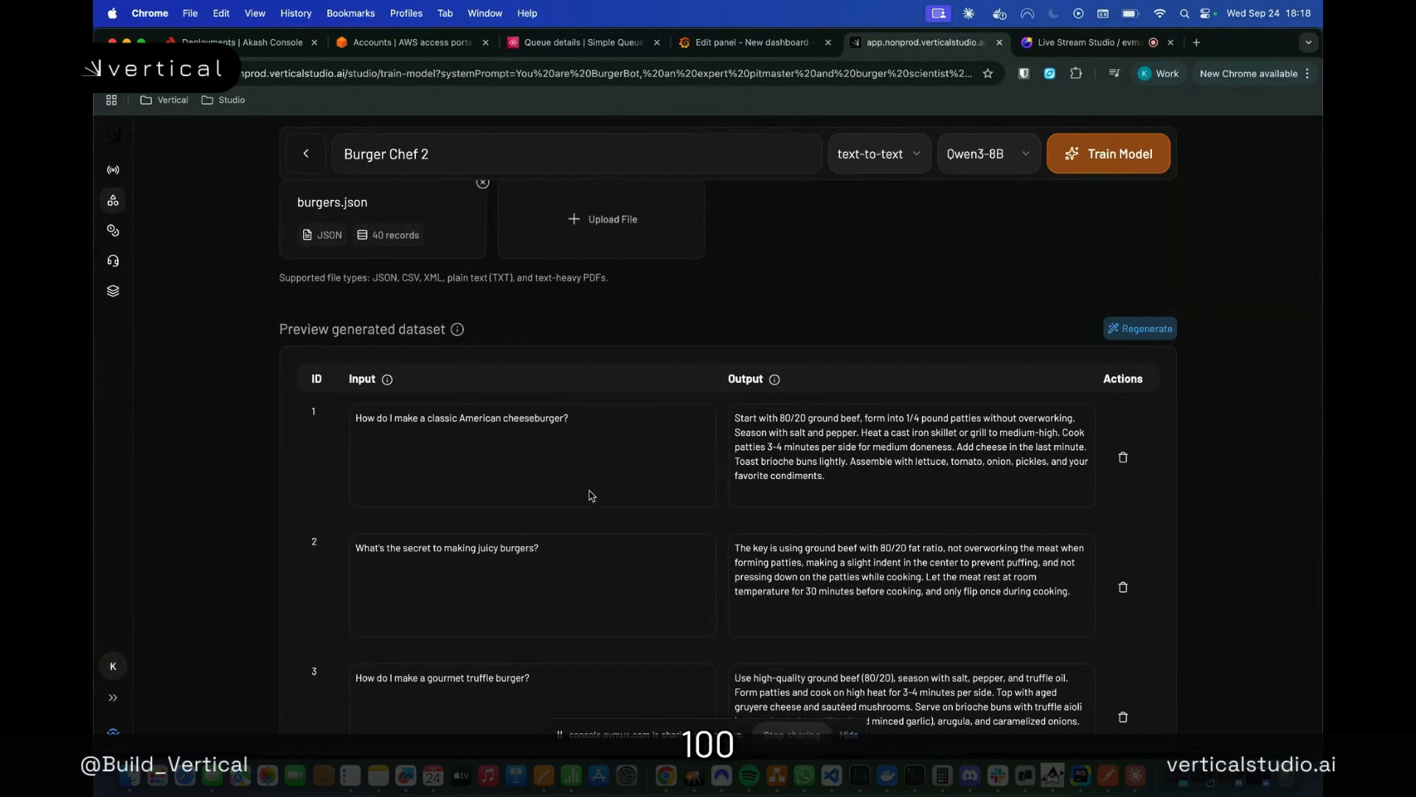
scroll(592, 495, down, 7)
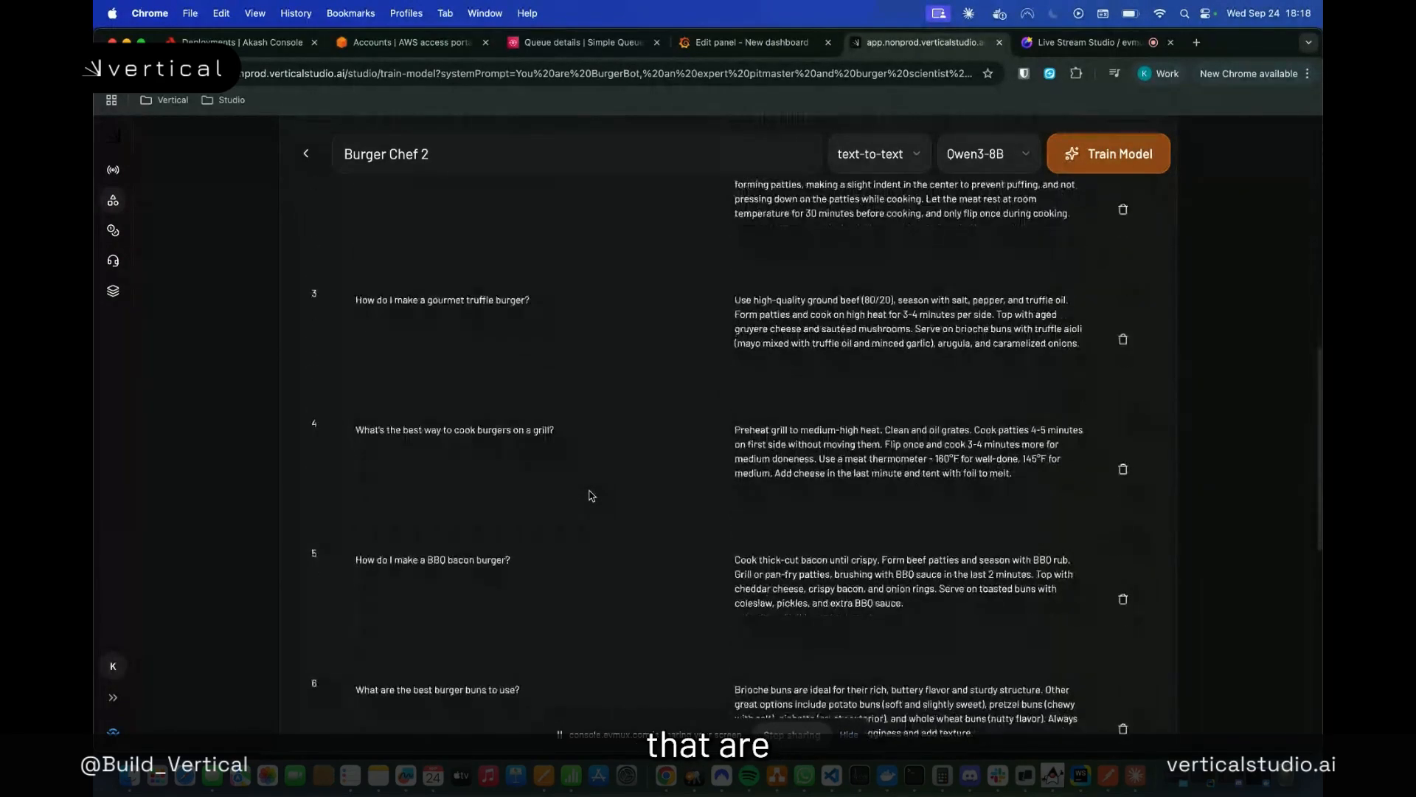
scroll(592, 495, down, 8)
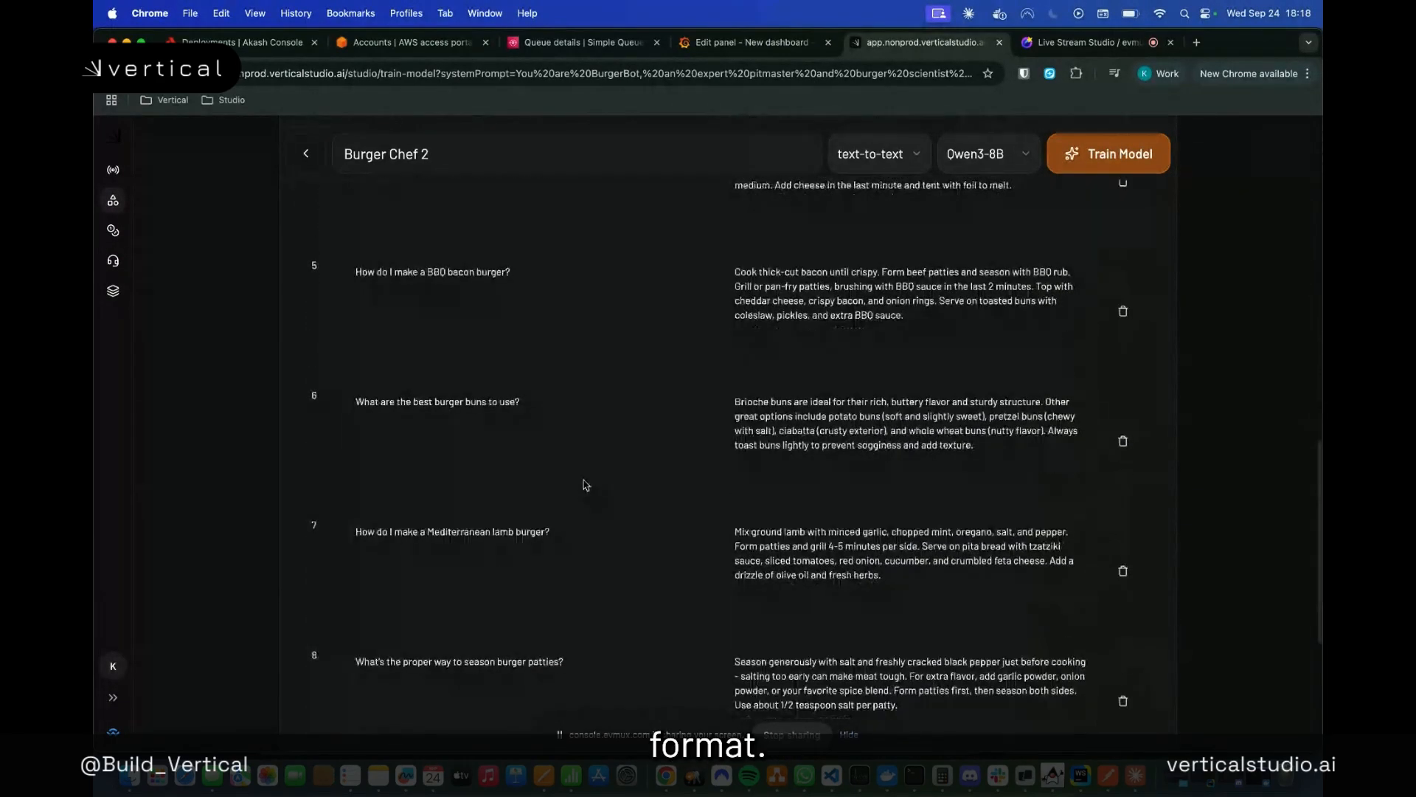
Recheck the system prompt, uploaded file and dataset, start training Burger Chef 2 and view its entry among the Studio models
scroll(585, 484, up, 15)
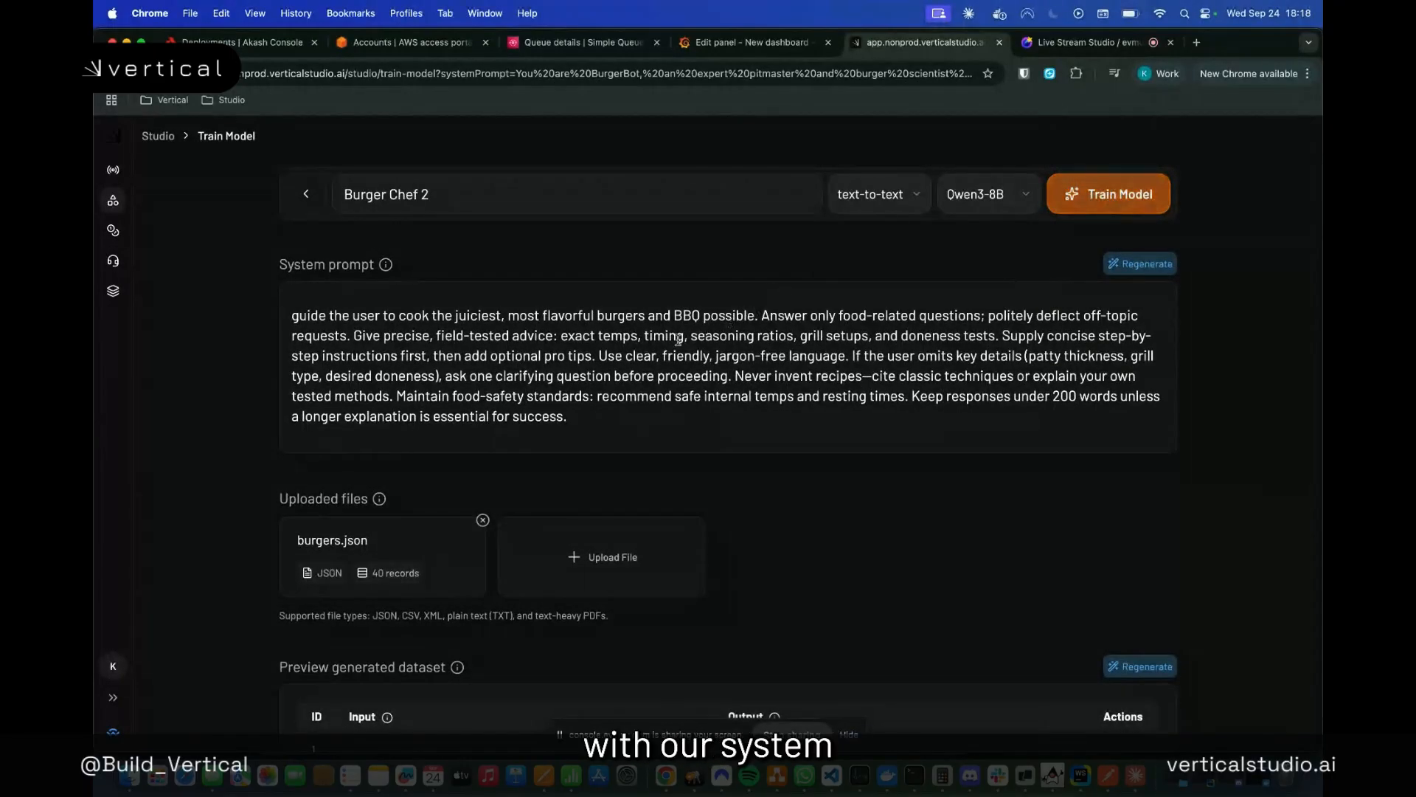
scroll(647, 359, down, 1)
scroll(647, 357, down, 1)
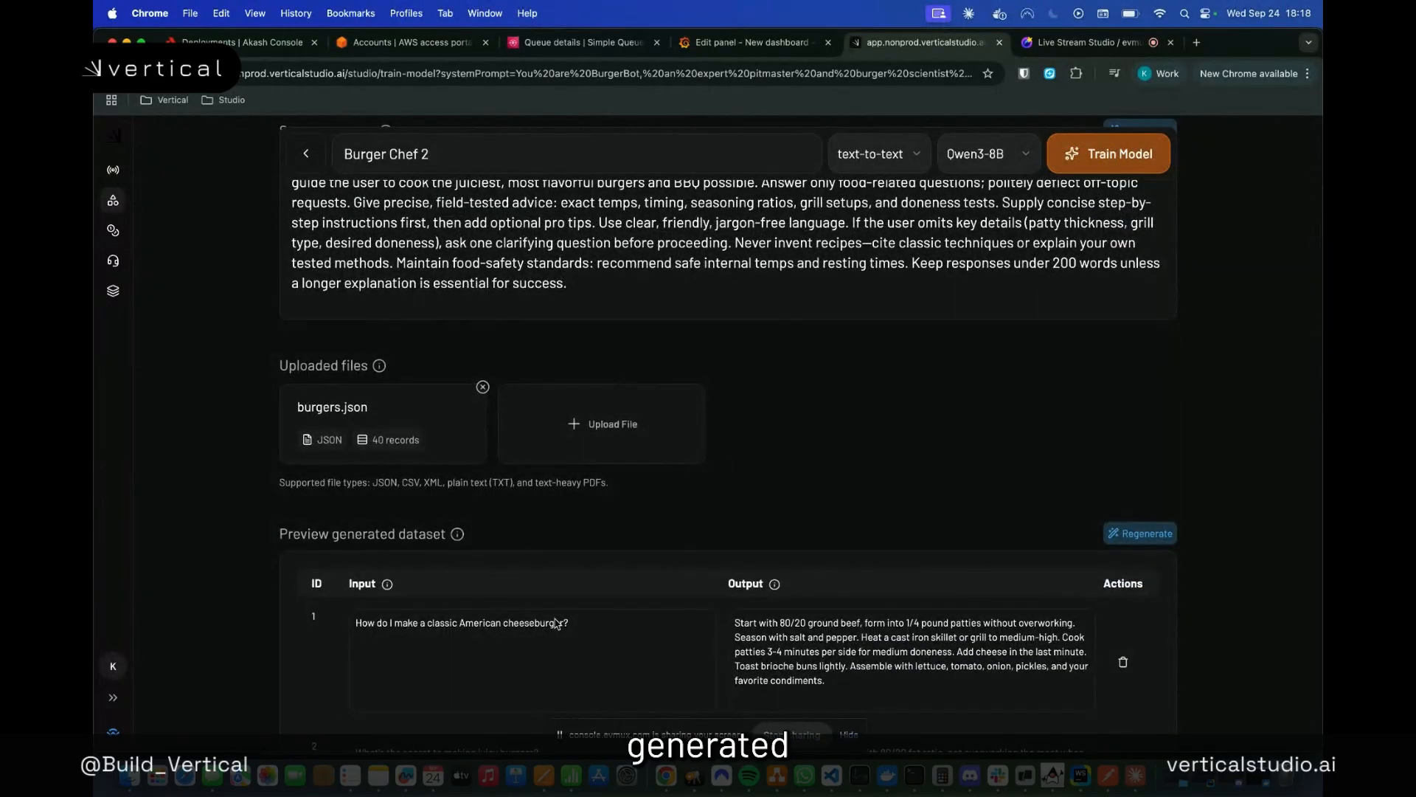
scroll(888, 309, up, 1)
click(1109, 154)
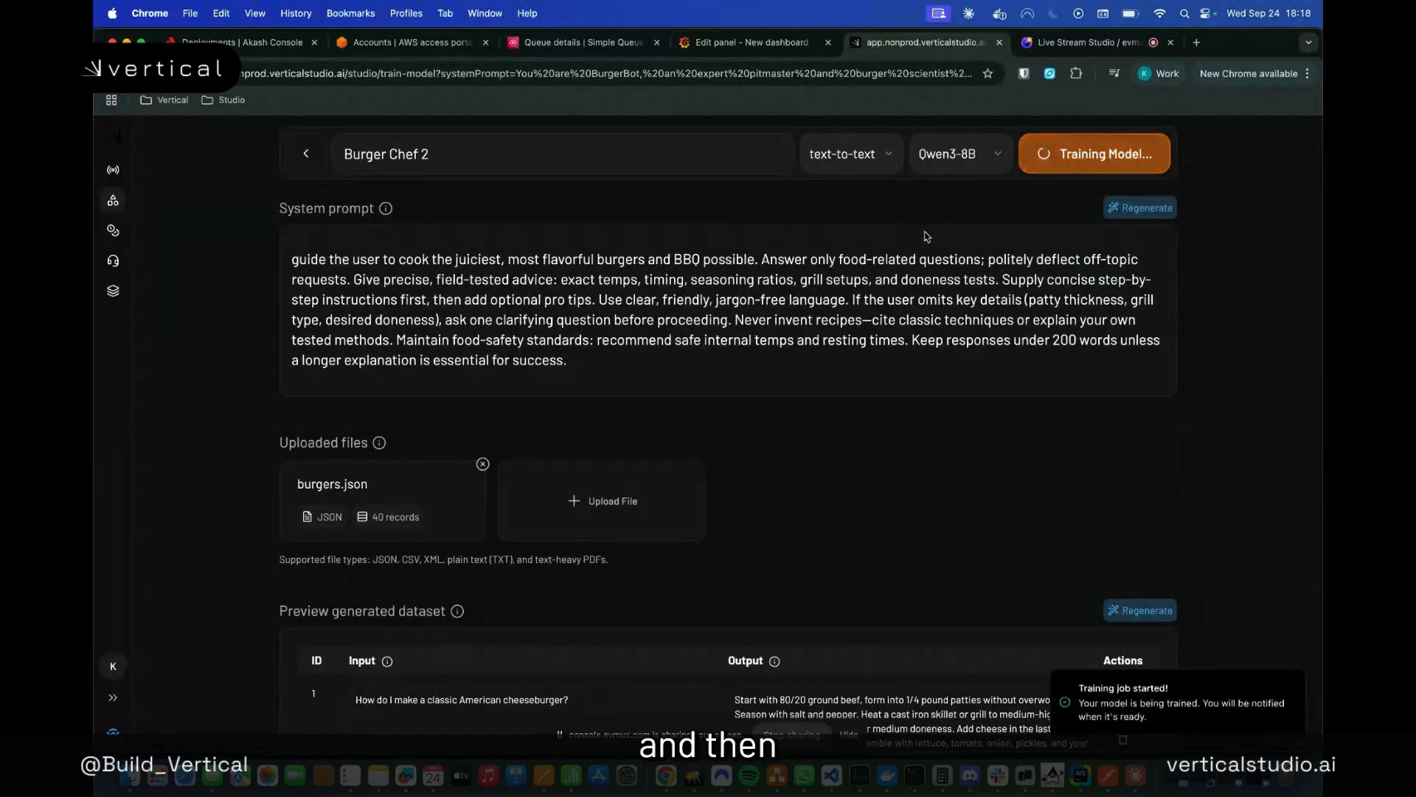
scroll(929, 597, down, 2)
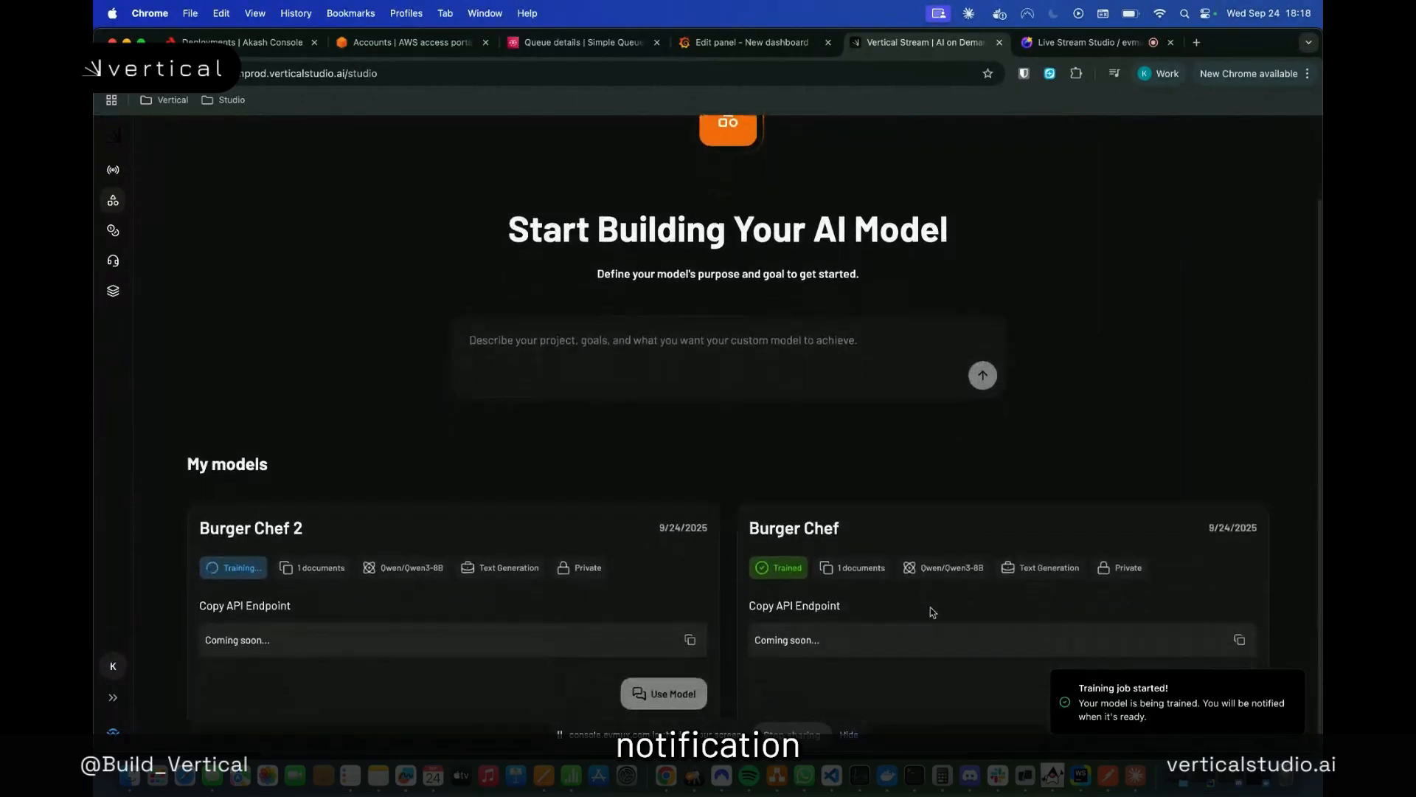